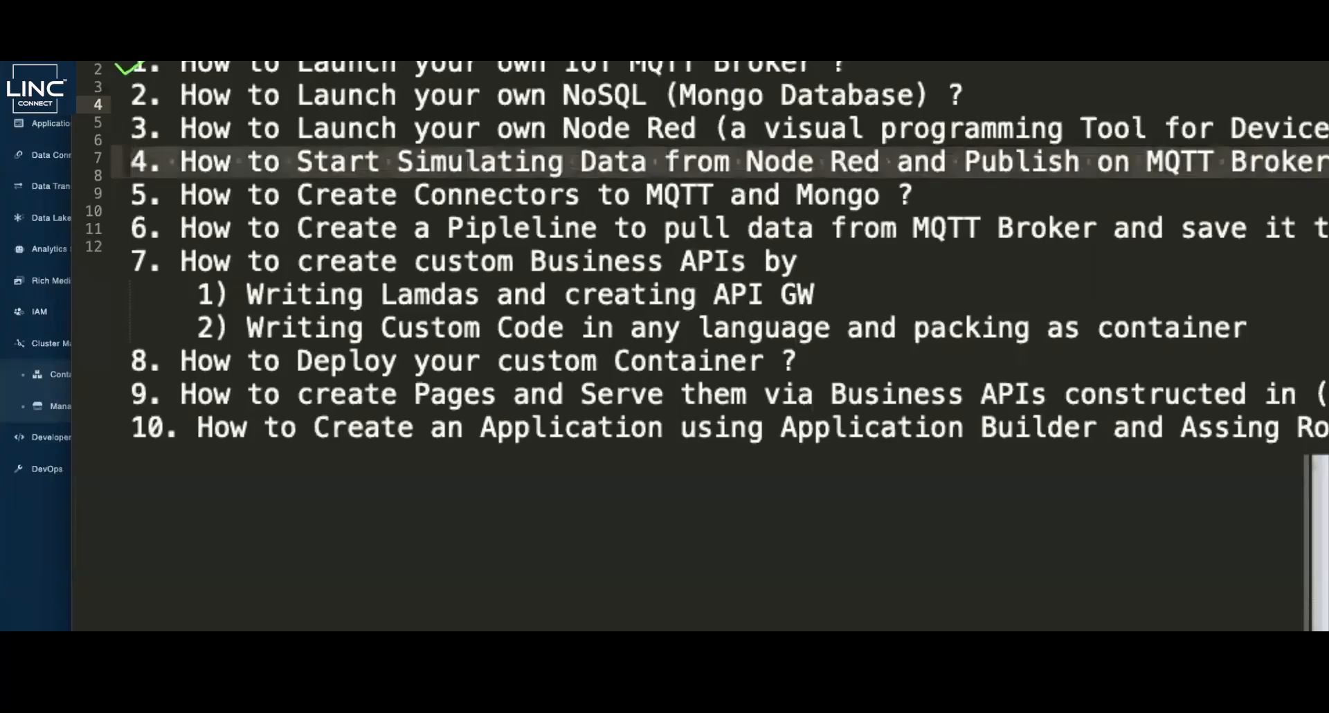
left_click(131, 129)
key("Up")
key("Up")
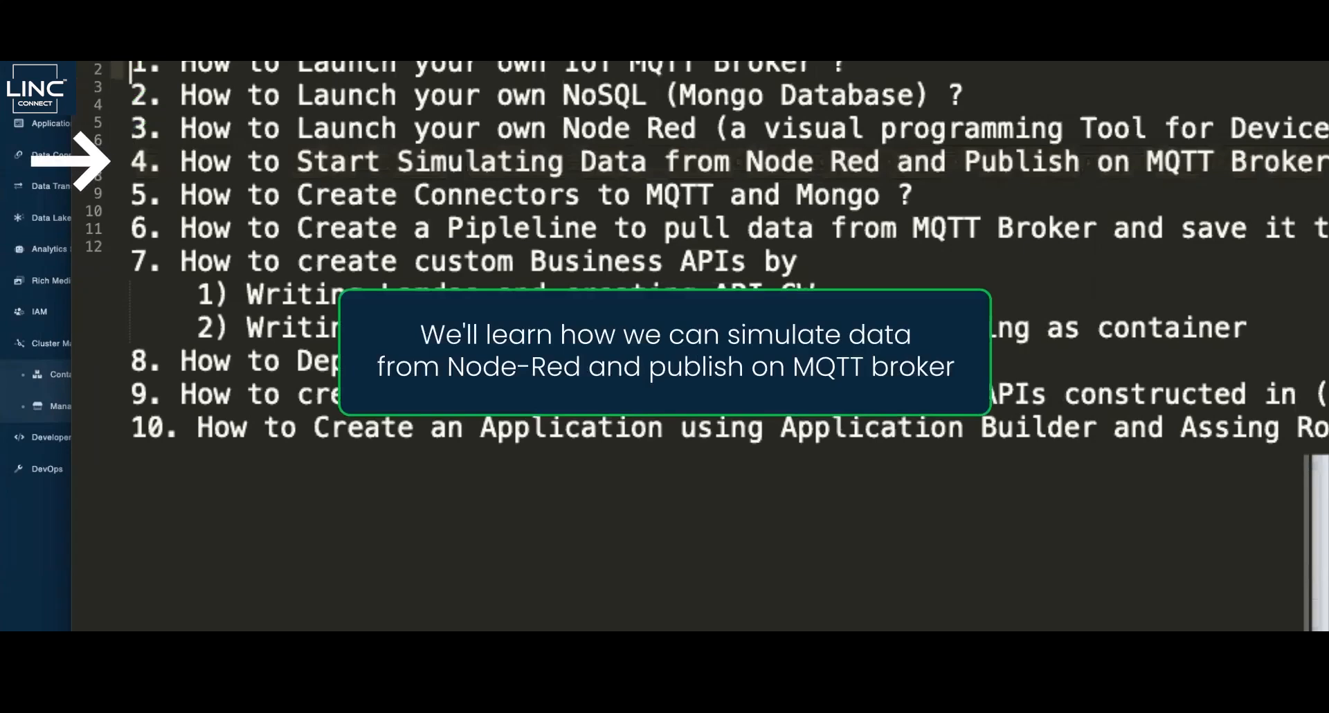
key("Down")
key("Down")
key("Down")
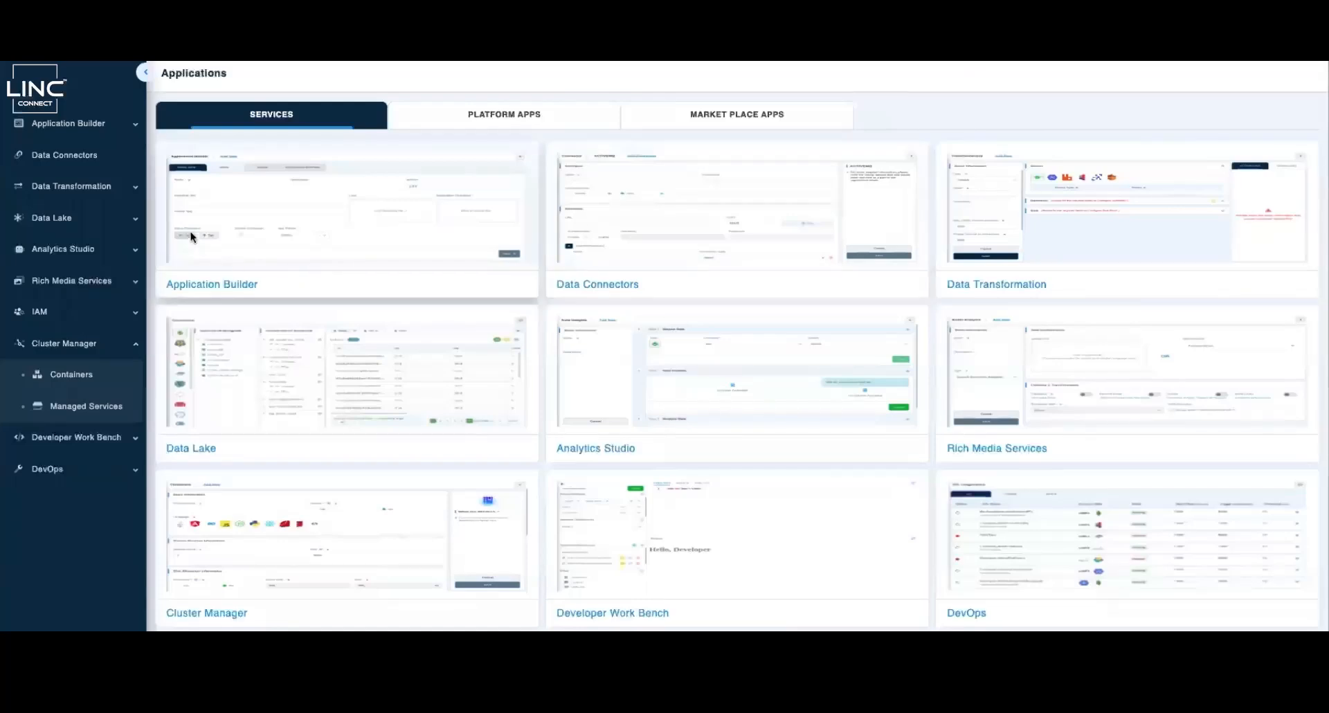
Find the Node-Red managed service and open the web address of its demo_visual_programming instance
left_click(88, 402)
left_click(311, 129)
type("no")
left_click(318, 189)
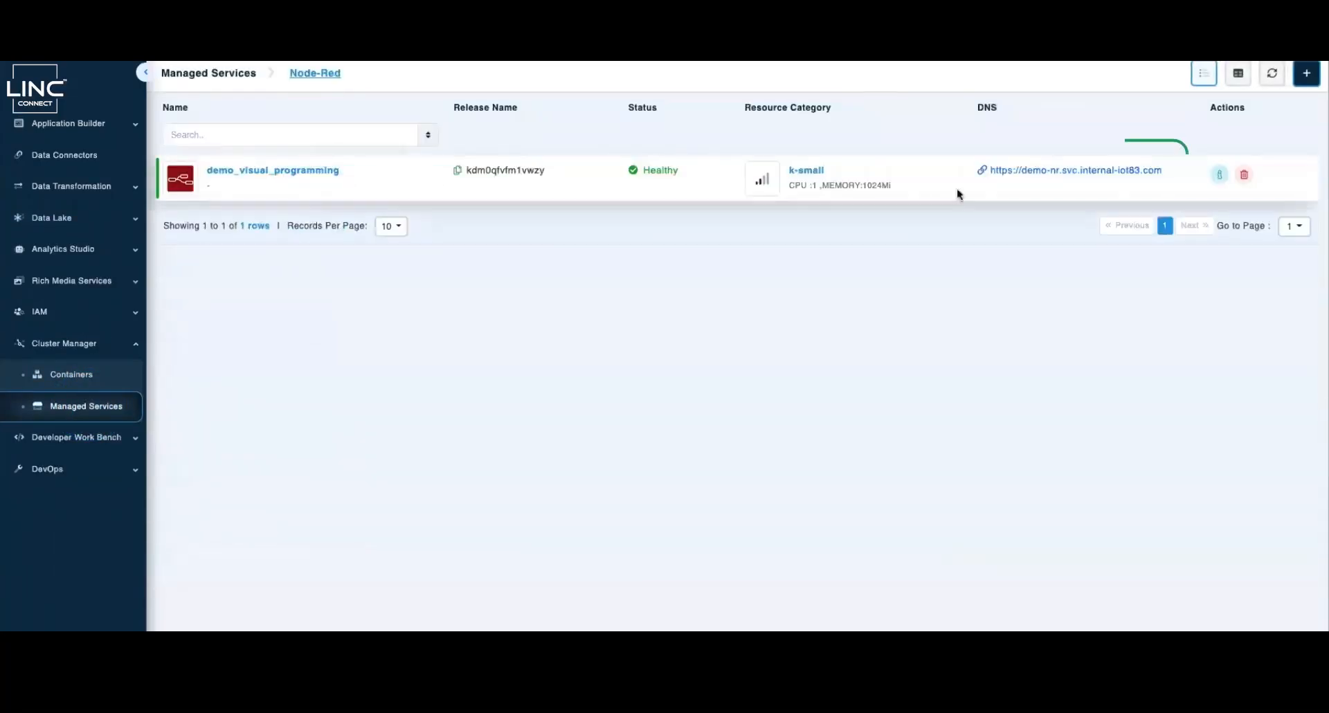
left_click(1097, 175)
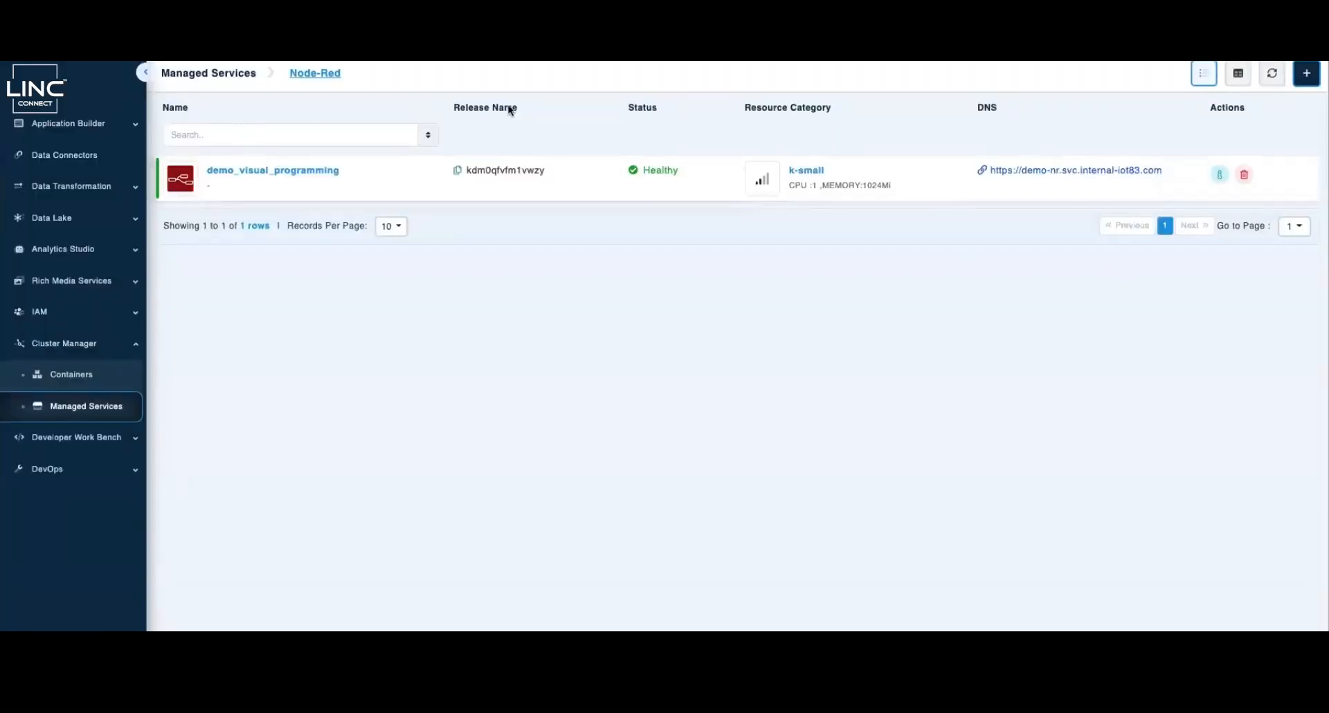
Find the VerneMQ managed service, view the details of demo_verne_mq_broker and reveal its login password
left_click(242, 73)
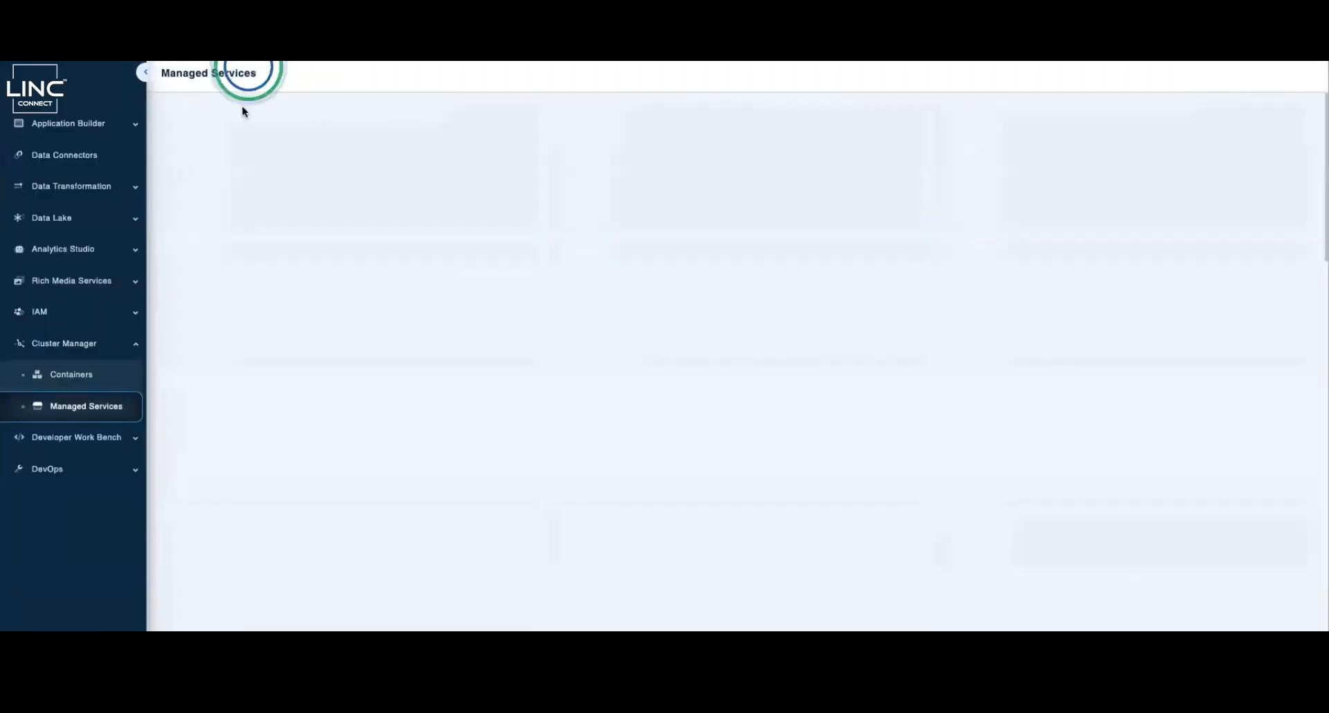
type("mq")
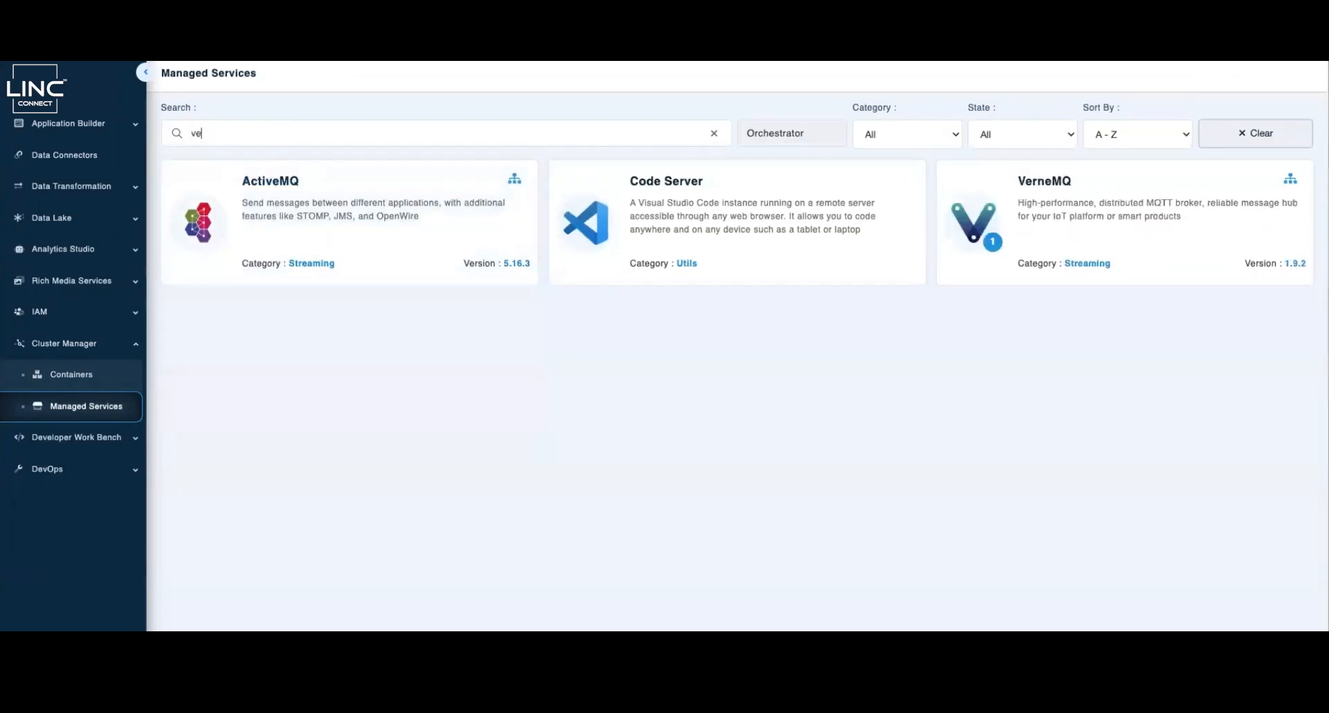
left_click(1018, 212)
left_click(1103, 177)
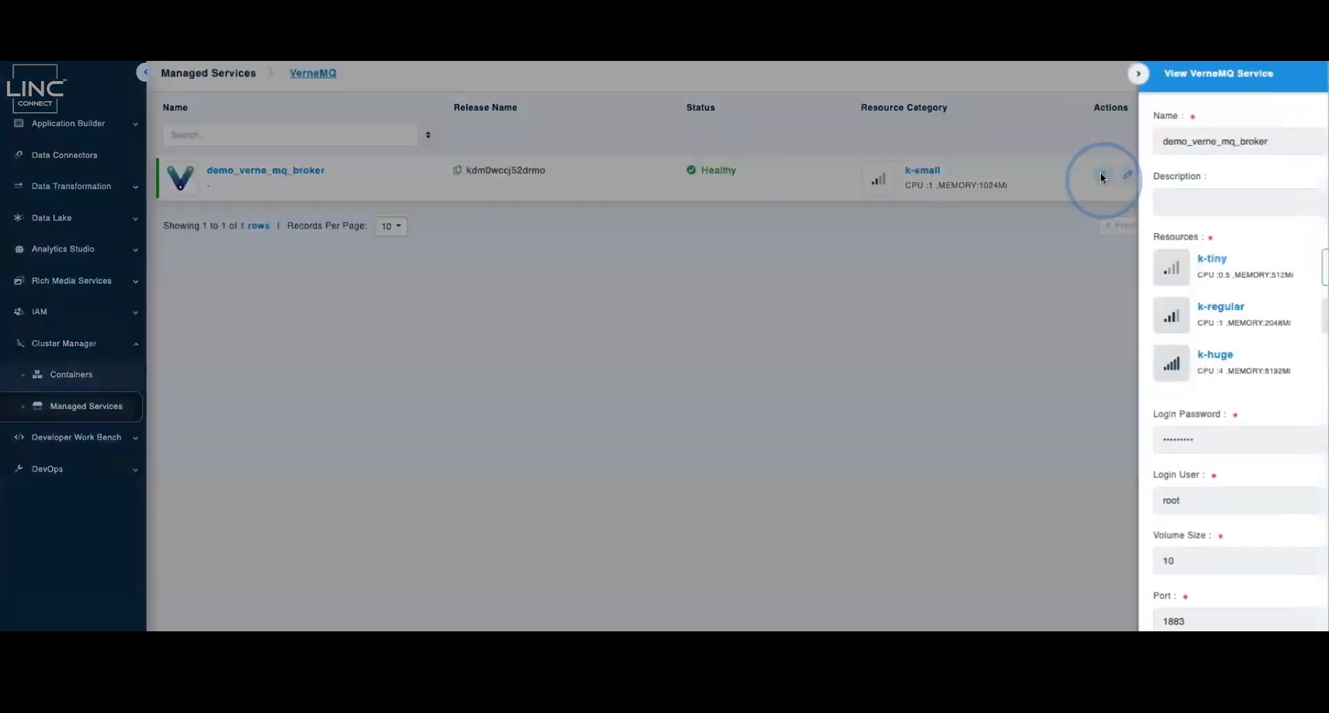
scroll(1151, 504, "down", 3)
left_click(1269, 141)
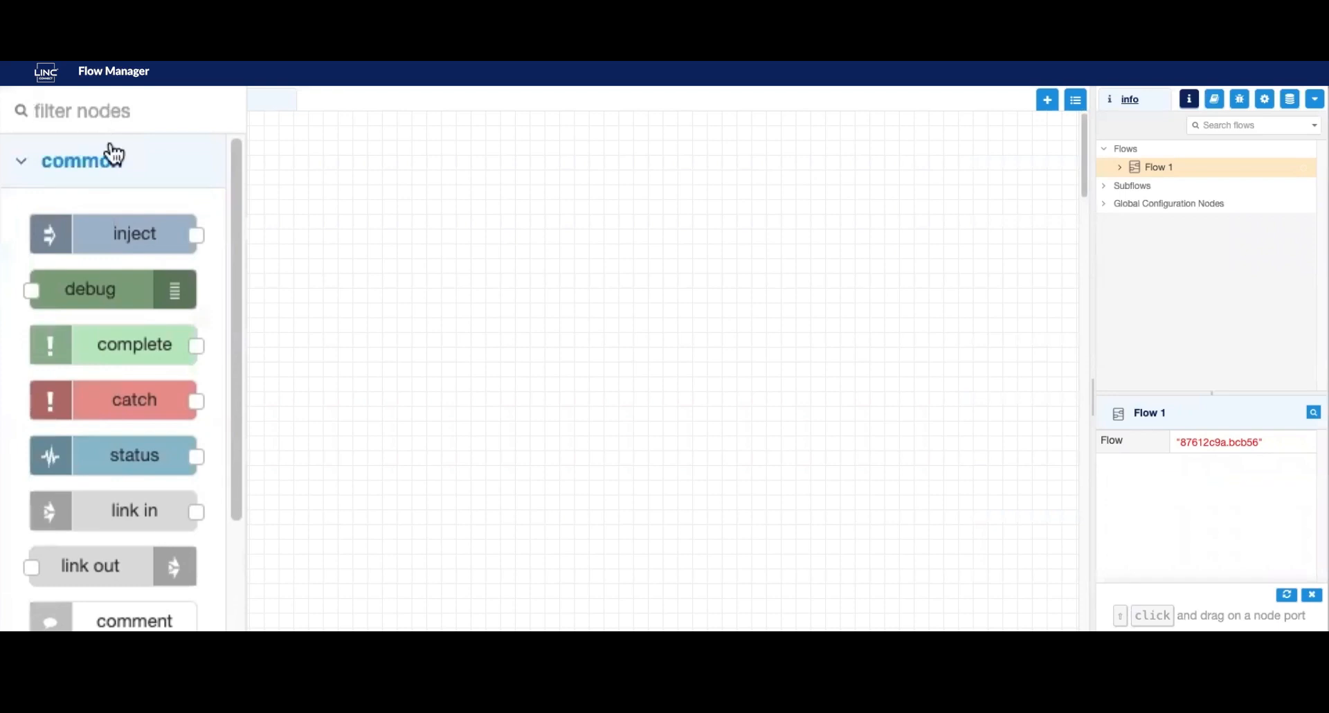
Add an inject node to Flow 1 in Flow Manager and check its payload and timing properties
type("inj")
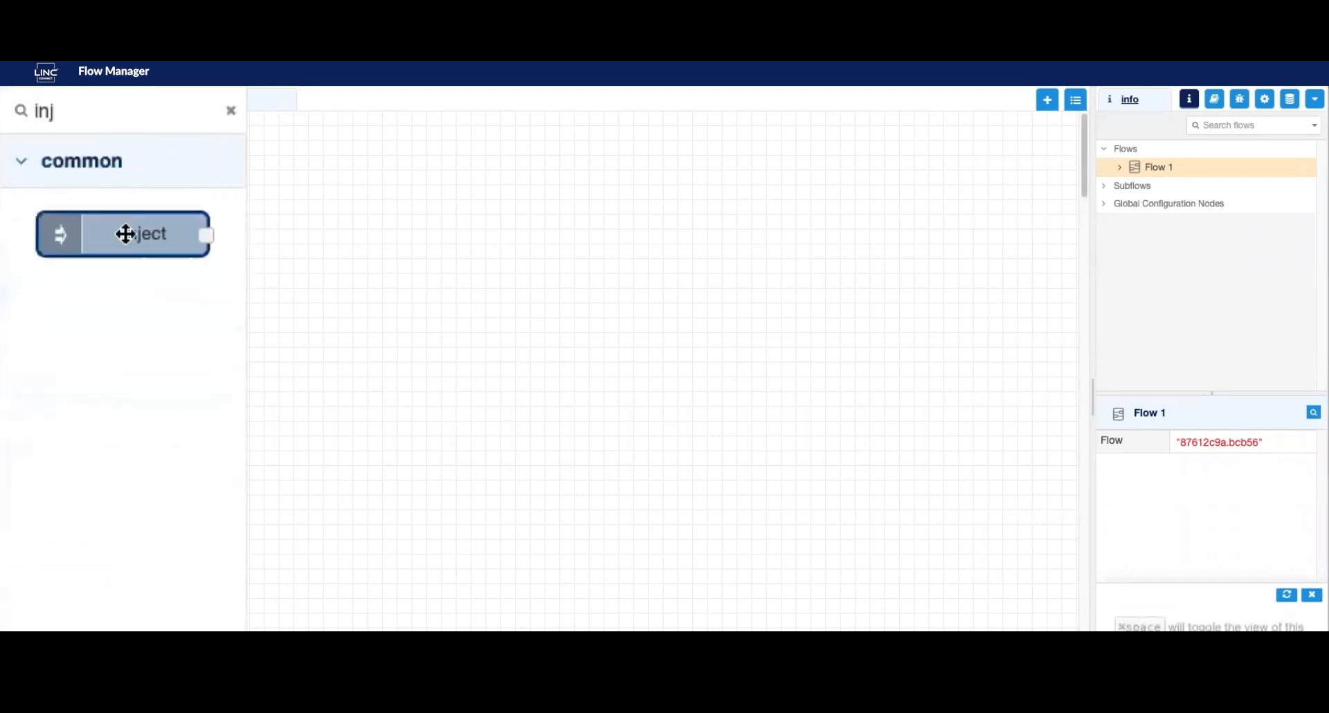
left_click_drag(125, 234, 299, 185)
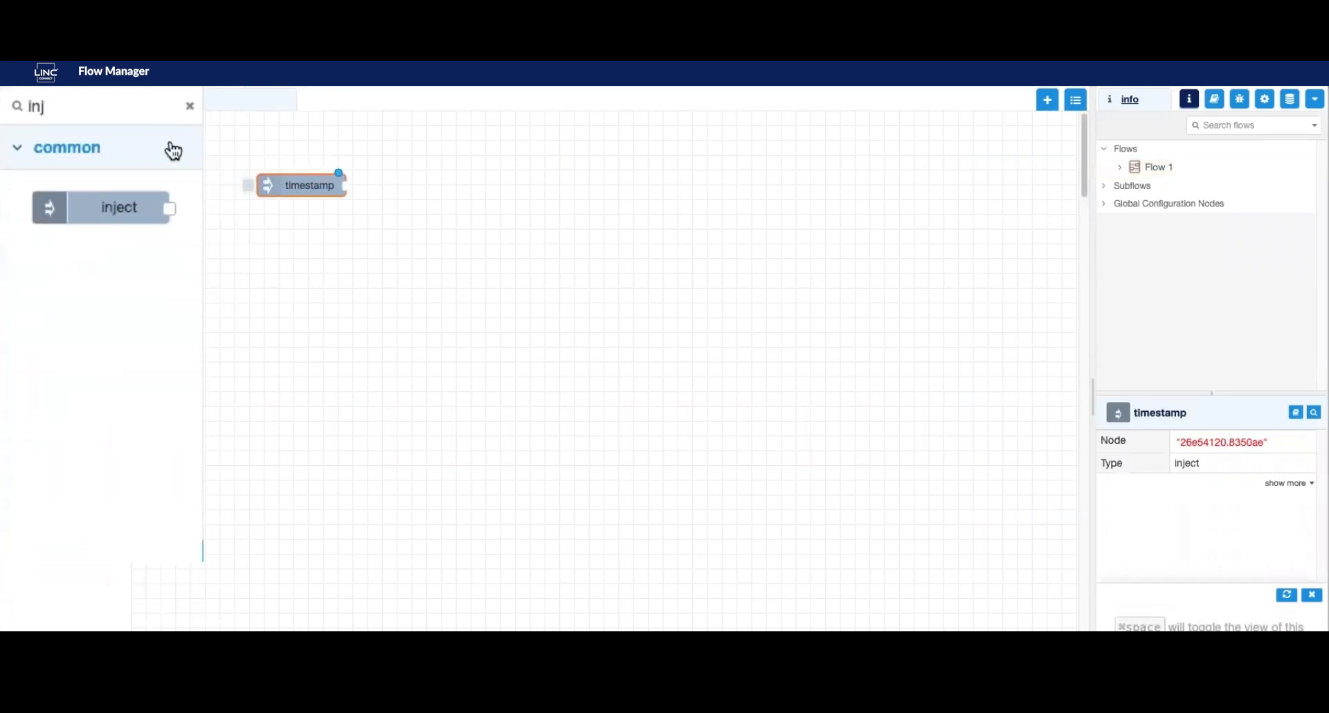
double_click(306, 186)
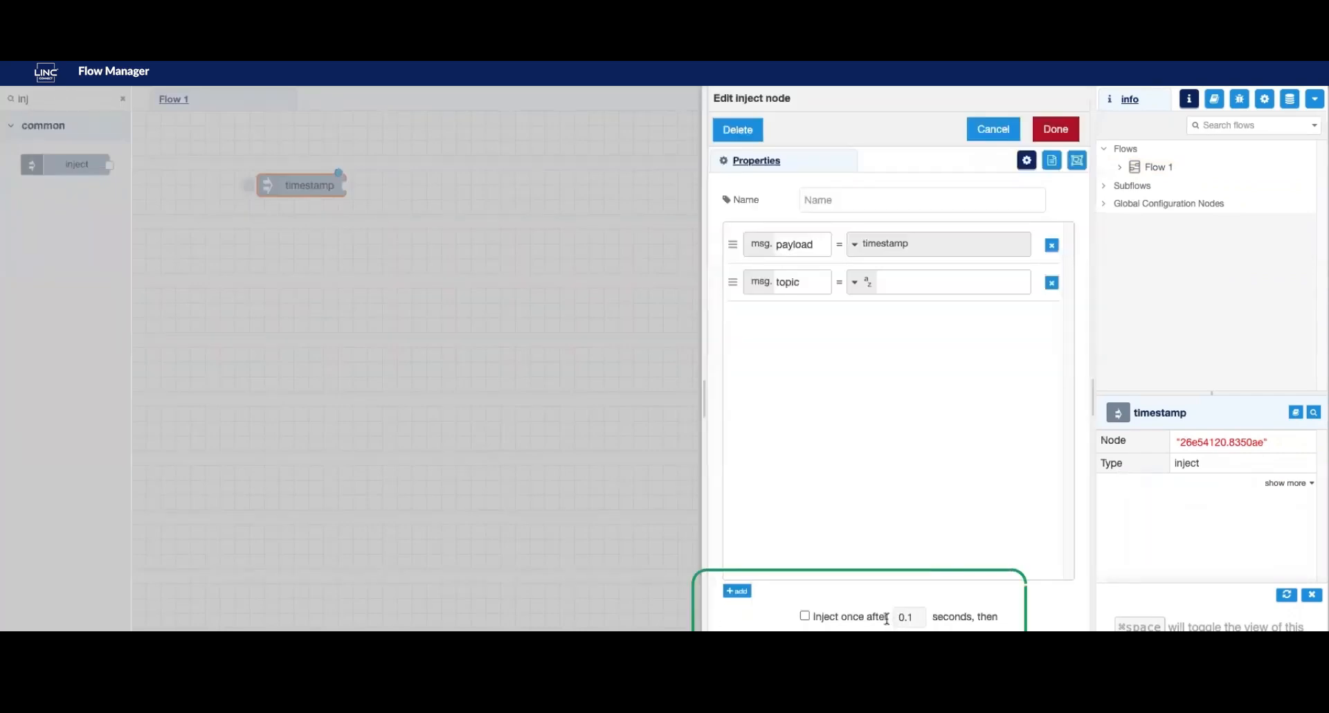
left_click(561, 475)
Add a function node beside the timestamp node and look over its default properties
double_click(63, 100)
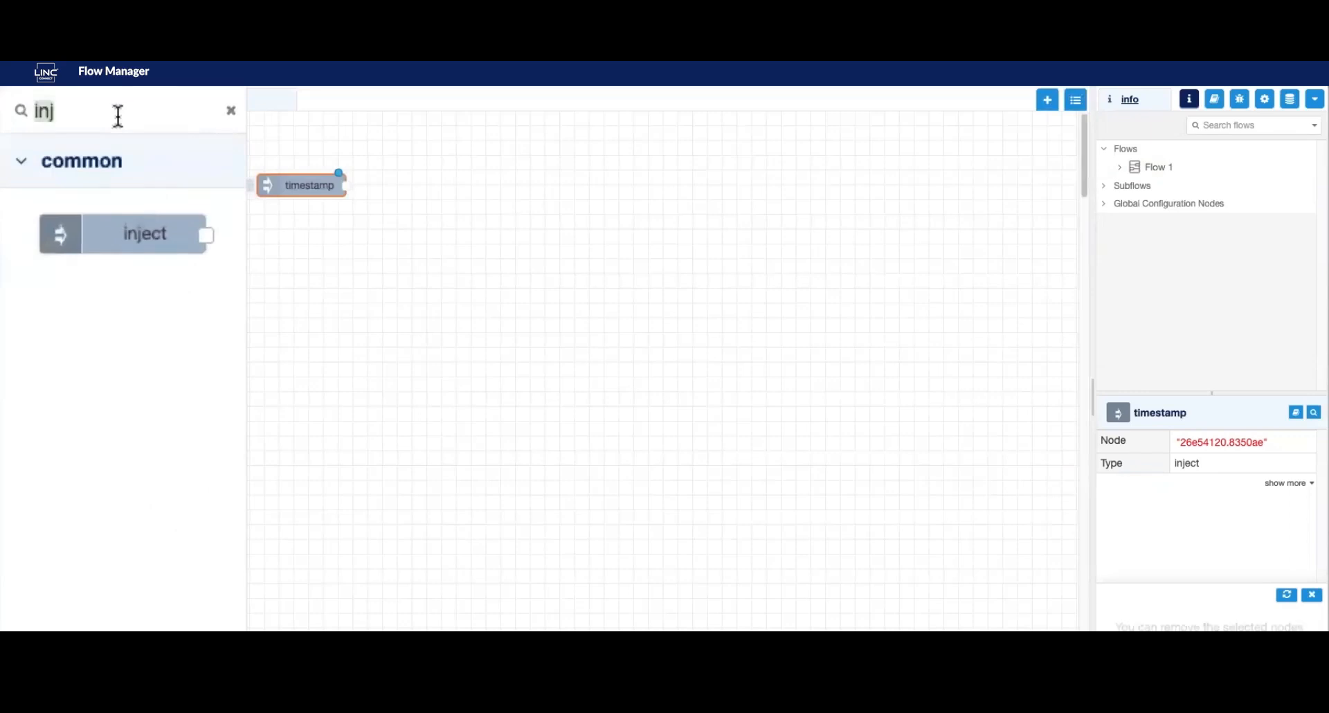
type("fun")
left_click_drag(125, 222, 450, 201)
double_click(448, 202)
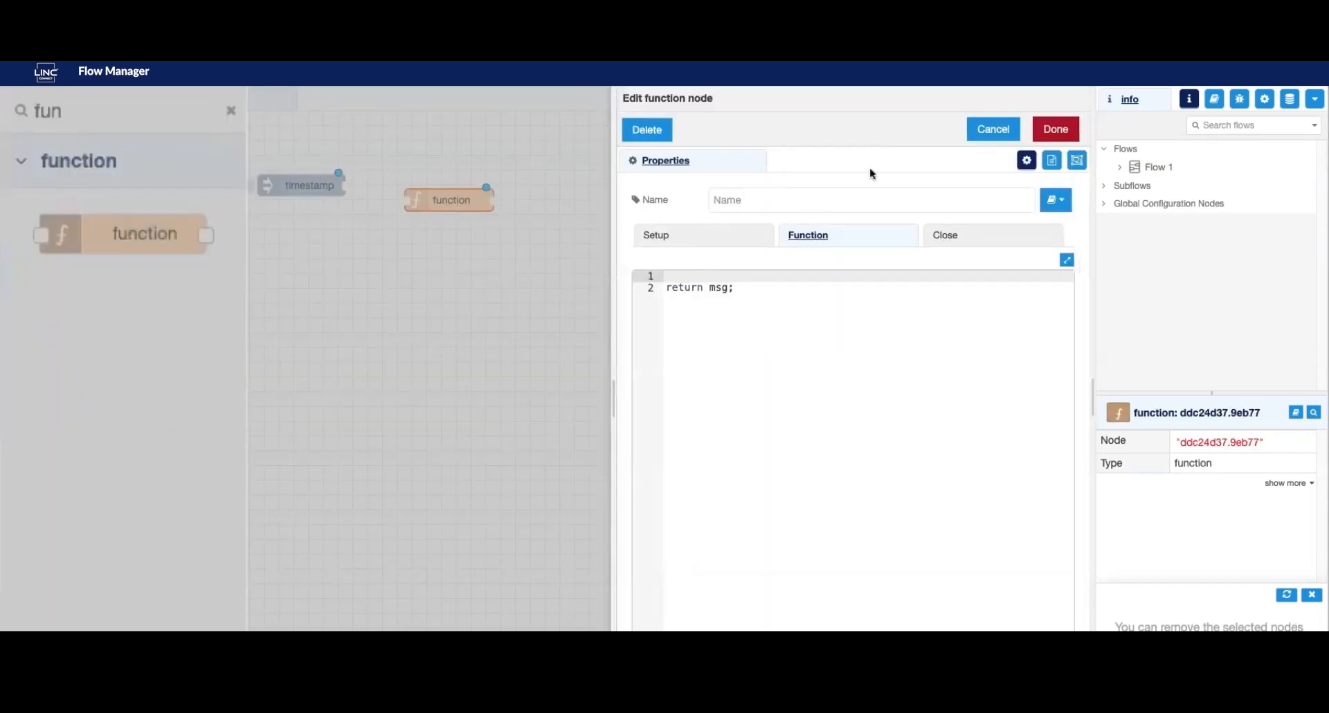
left_click(1055, 129)
Add an mqtt out node to the flow, on the output side of the function node
double_click(90, 108)
type("mq")
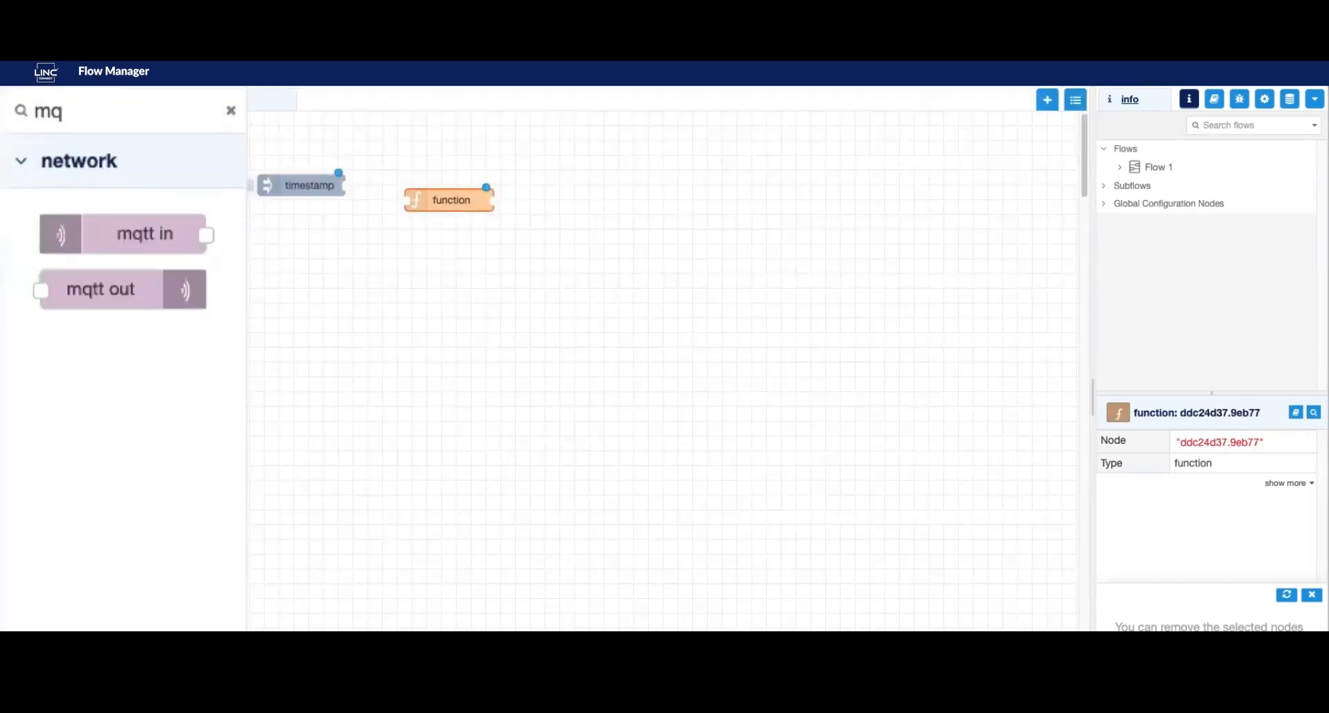
left_click_drag(104, 291, 636, 201)
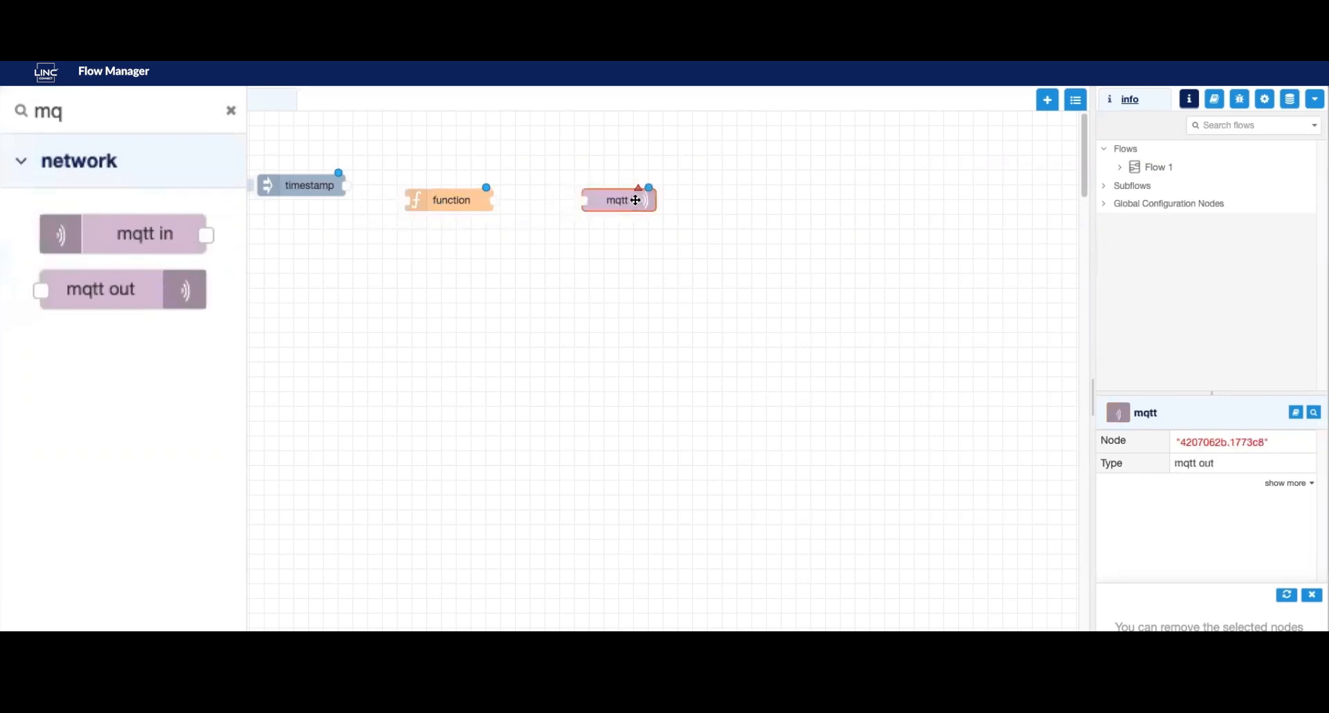
Start a new mqtt-broker configuration named Demo Connection, with the VerneMQ private DNS kdm0wccj52drmo-vernemq.demonstration as its server
double_click(623, 199)
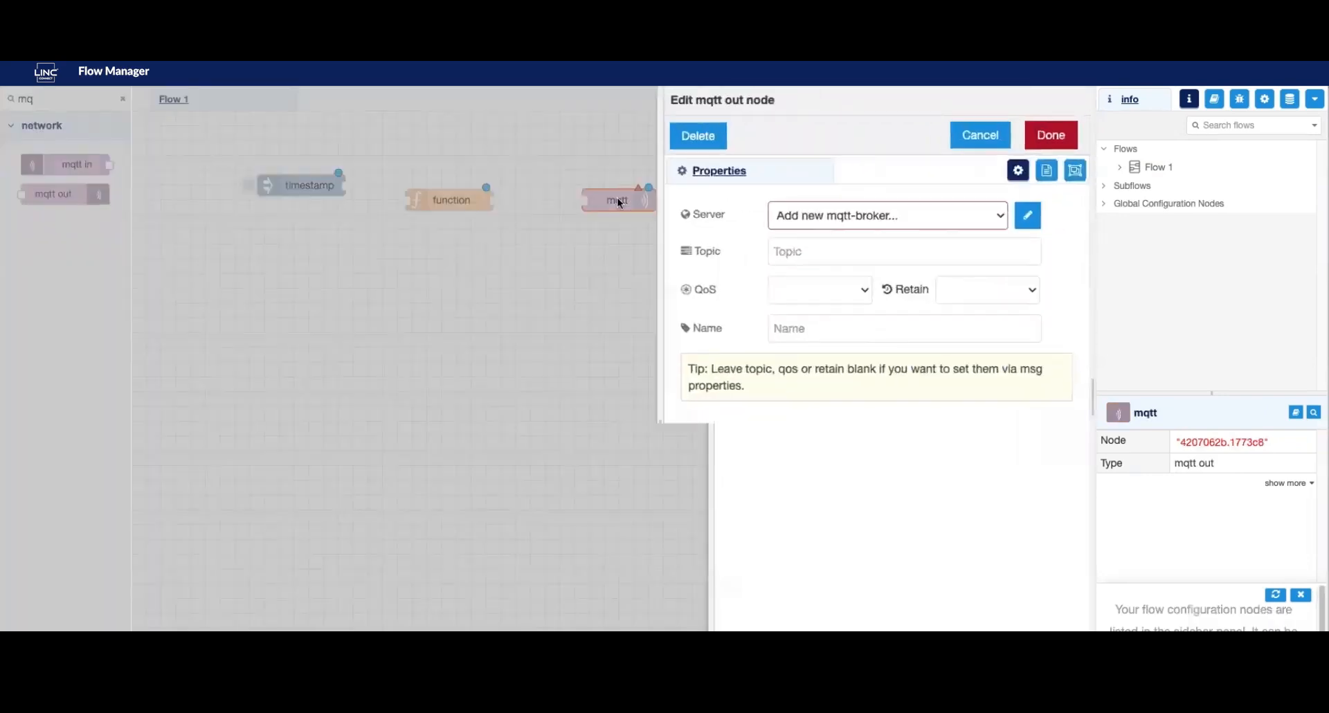
left_click(793, 304)
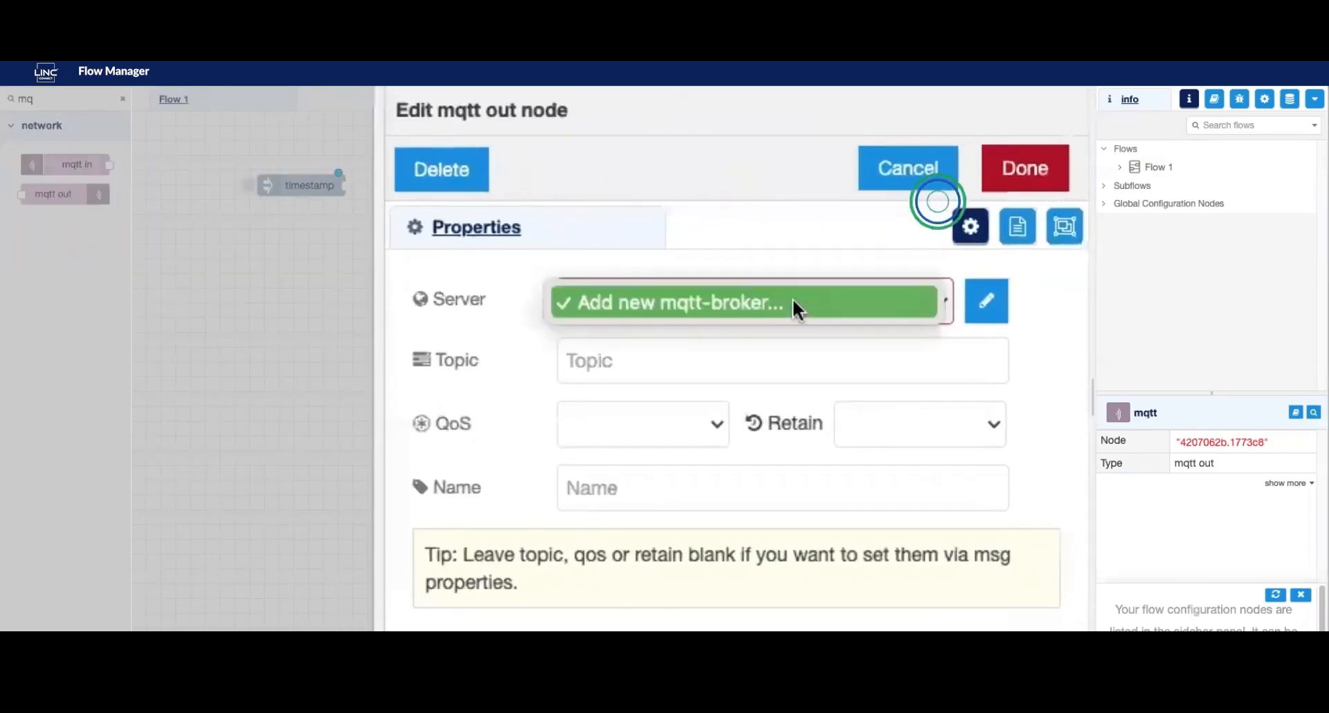
left_click(865, 302)
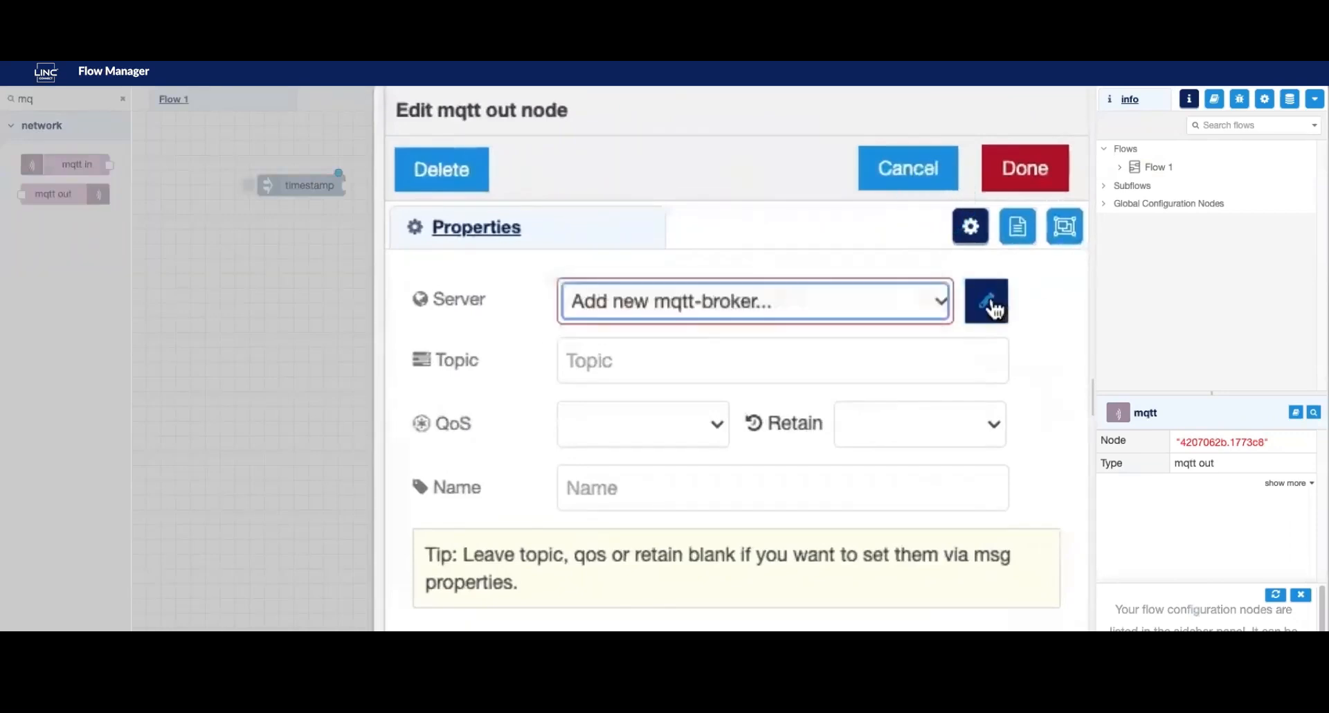
left_click(986, 303)
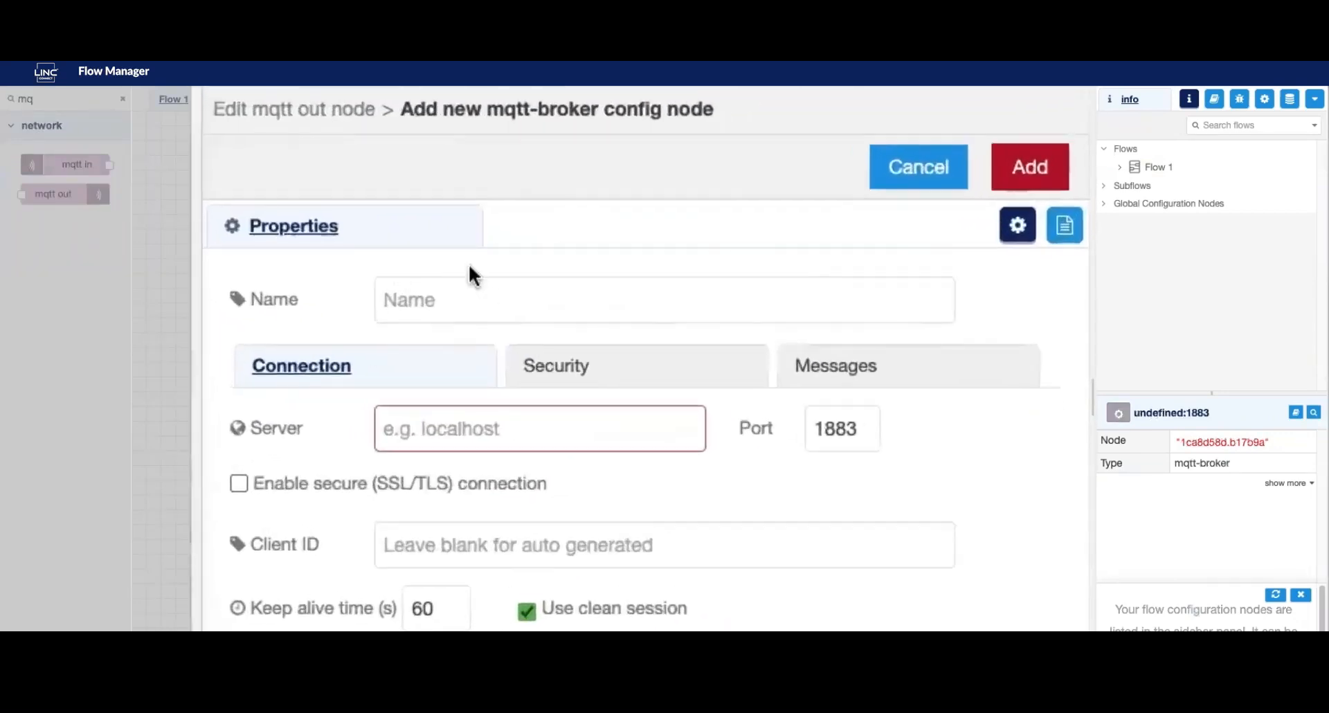
left_click(501, 303)
type("Demo Connection")
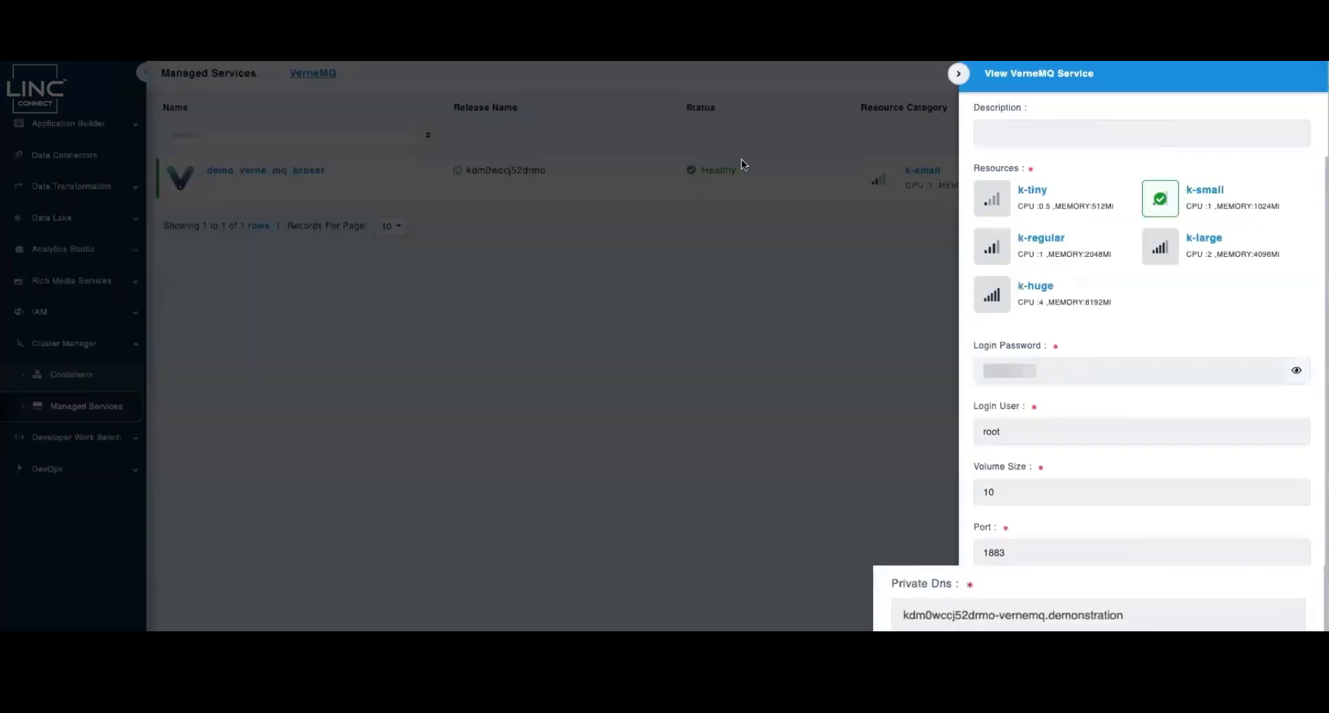
triple_click(693, 623)
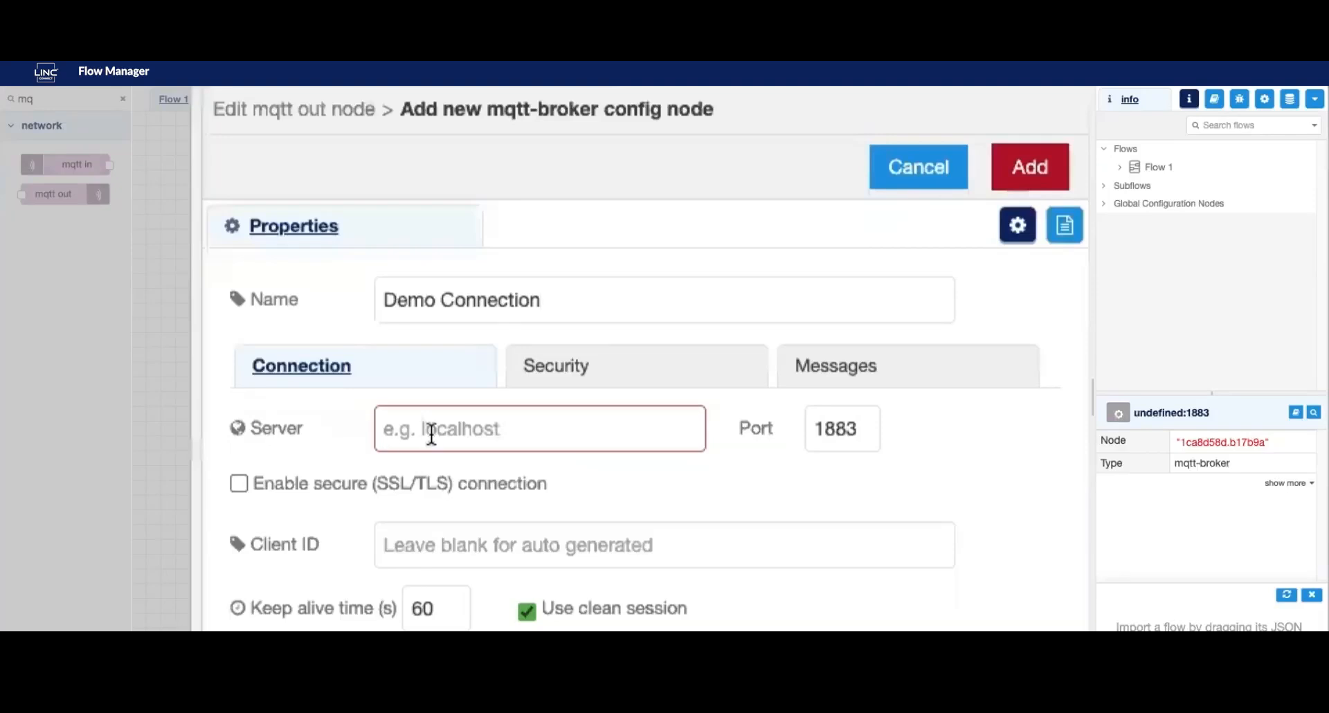
type("kdm0wccj52drmo-vernemq.demonstration")
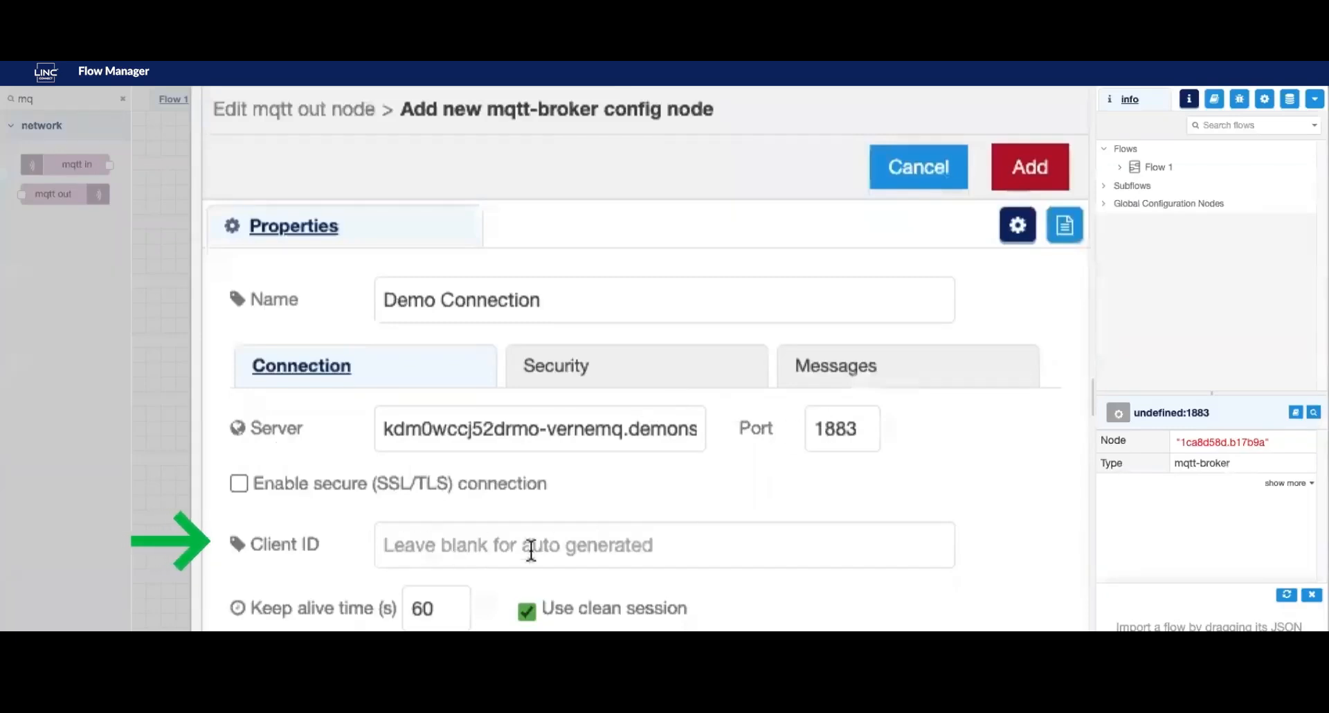
Set the broker's security username to root, paste the VerneMQ login password, and add the broker configuration
left_click(563, 372)
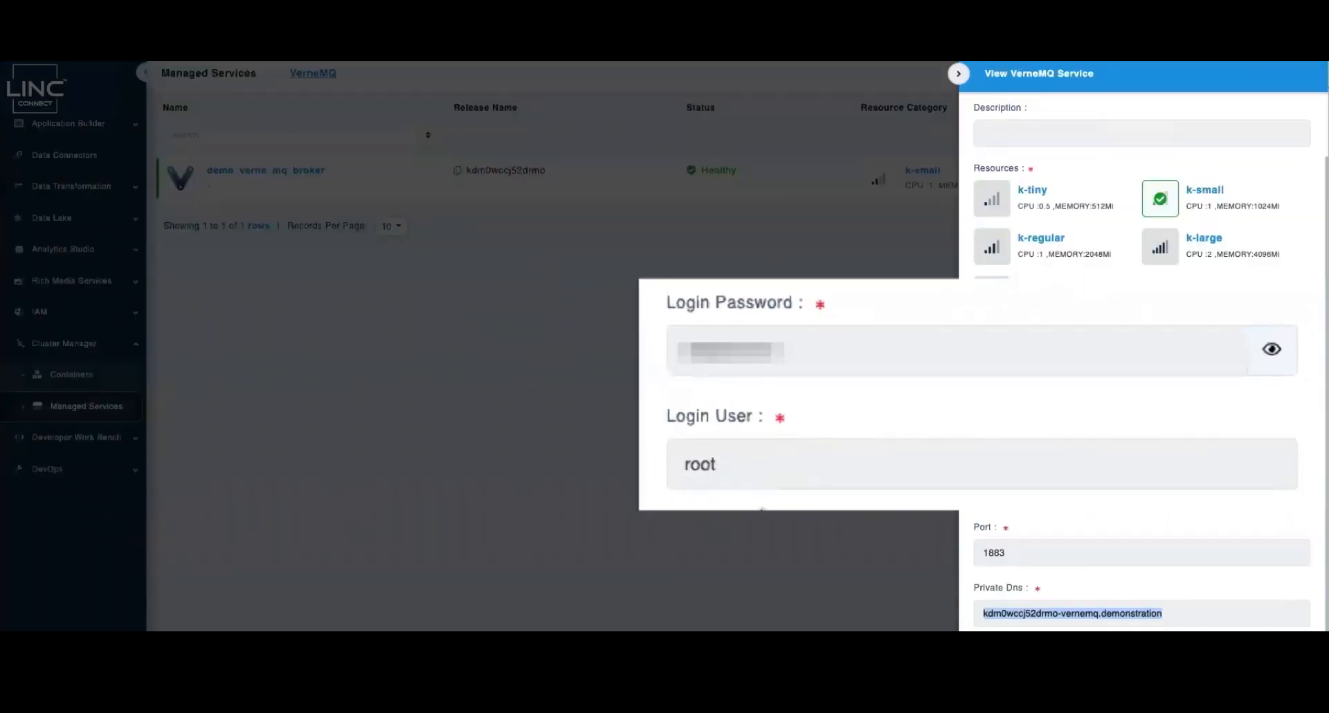
left_click_drag(700, 378, 790, 374)
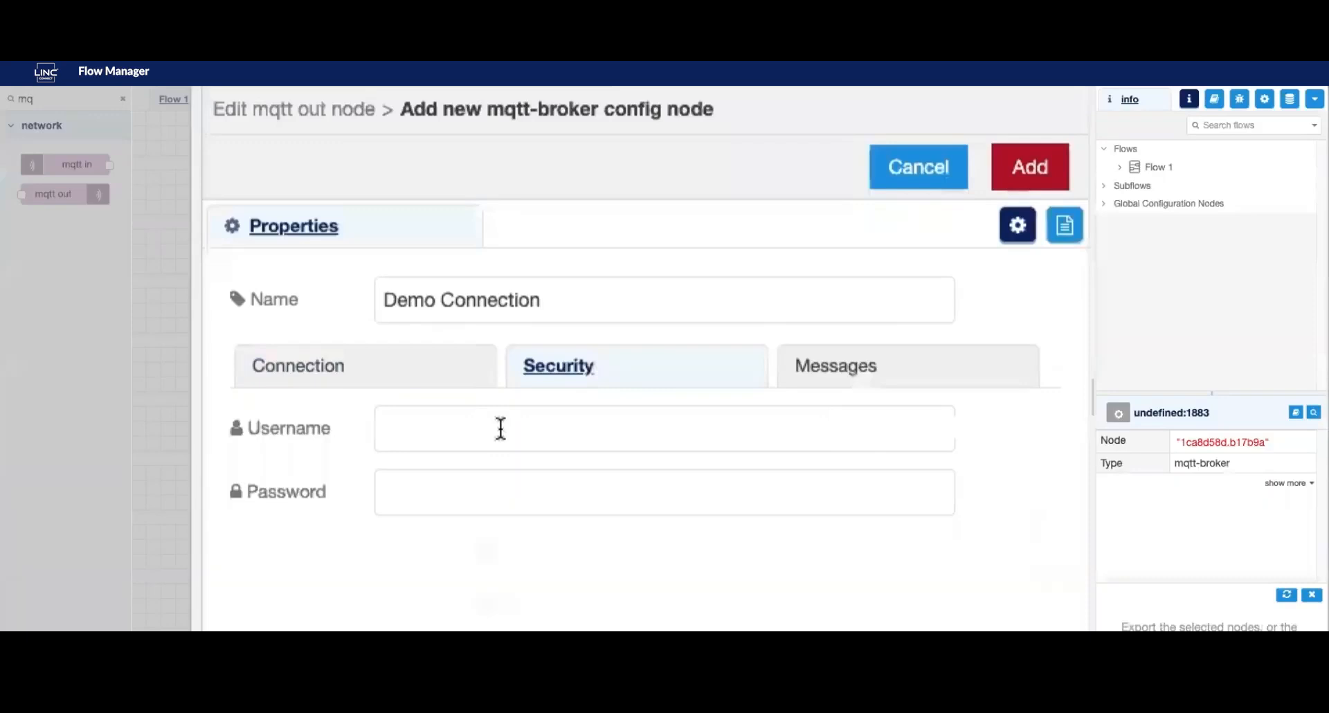
left_click(498, 425)
type("root")
key("Tab")
key("ctrl+v")
left_click(1047, 169)
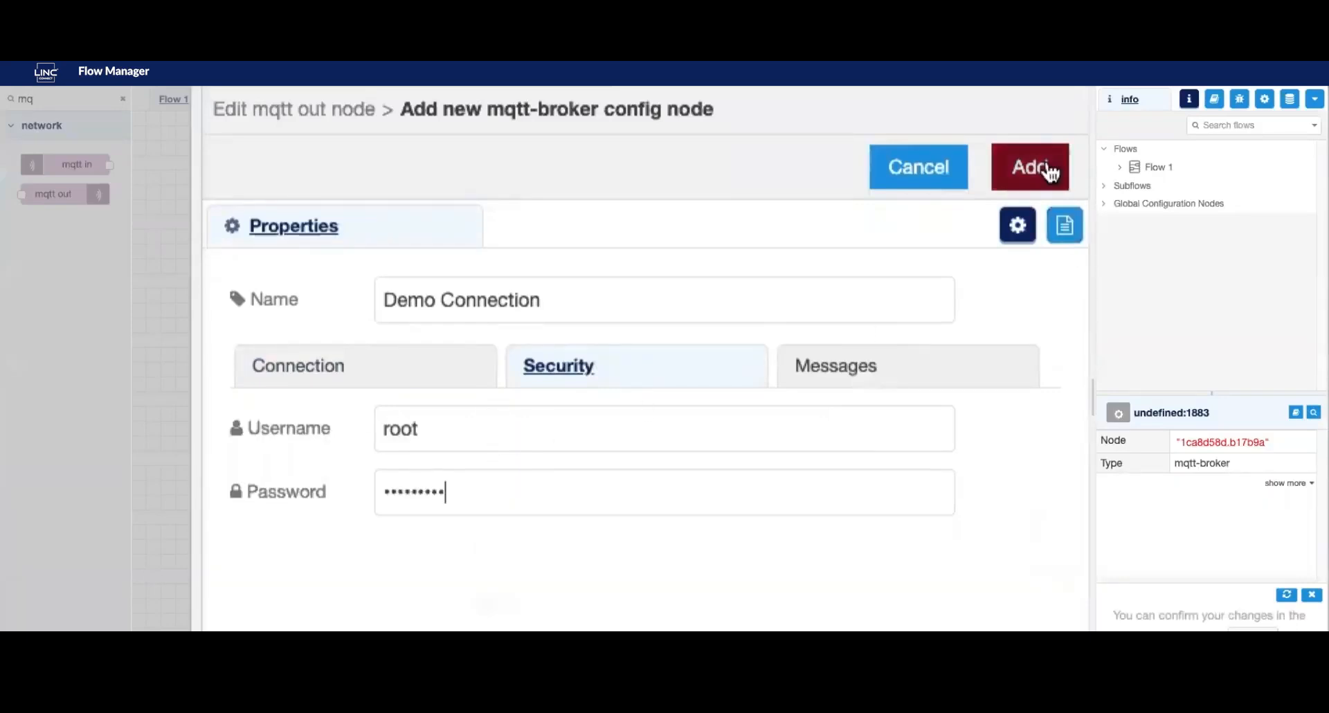
Set the mqtt out node's topic to /demo/data, QoS 0, retain false and name Demo Publish Packet, and save it
left_click(627, 360)
type("/demo/data")
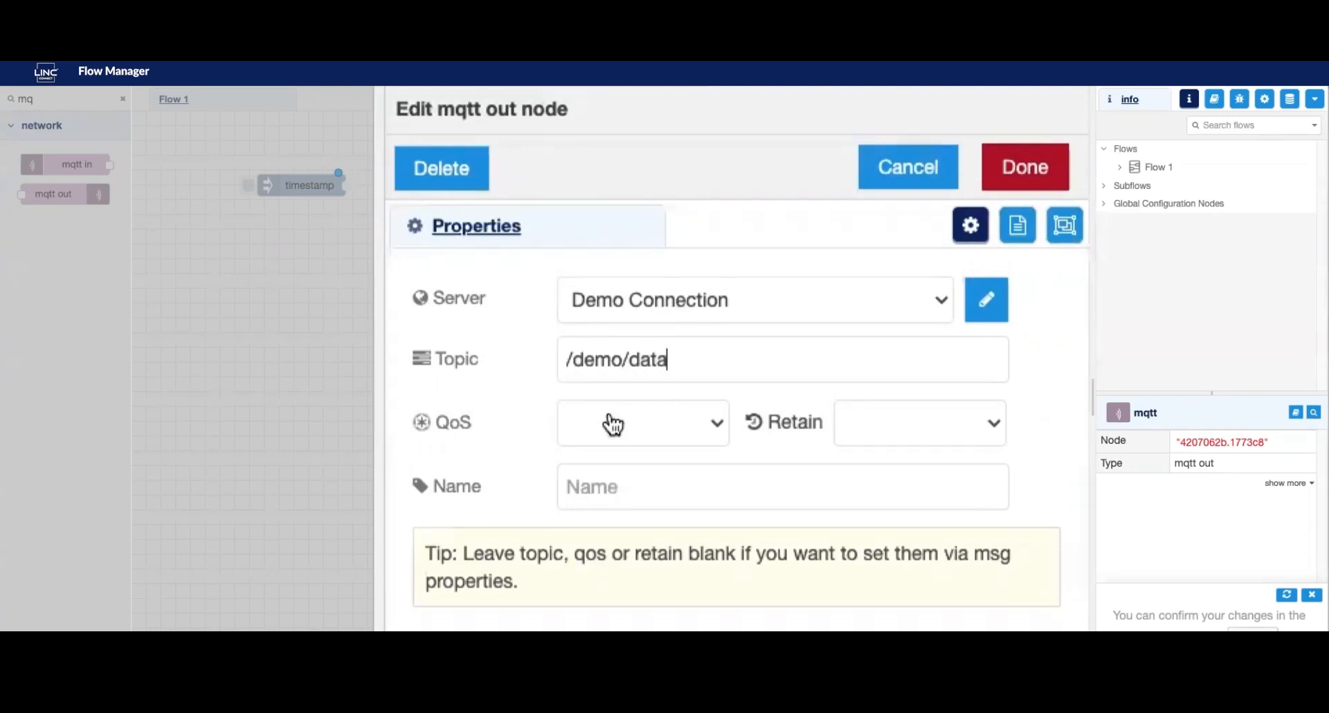
left_click(612, 419)
left_click(614, 453)
left_click(873, 428)
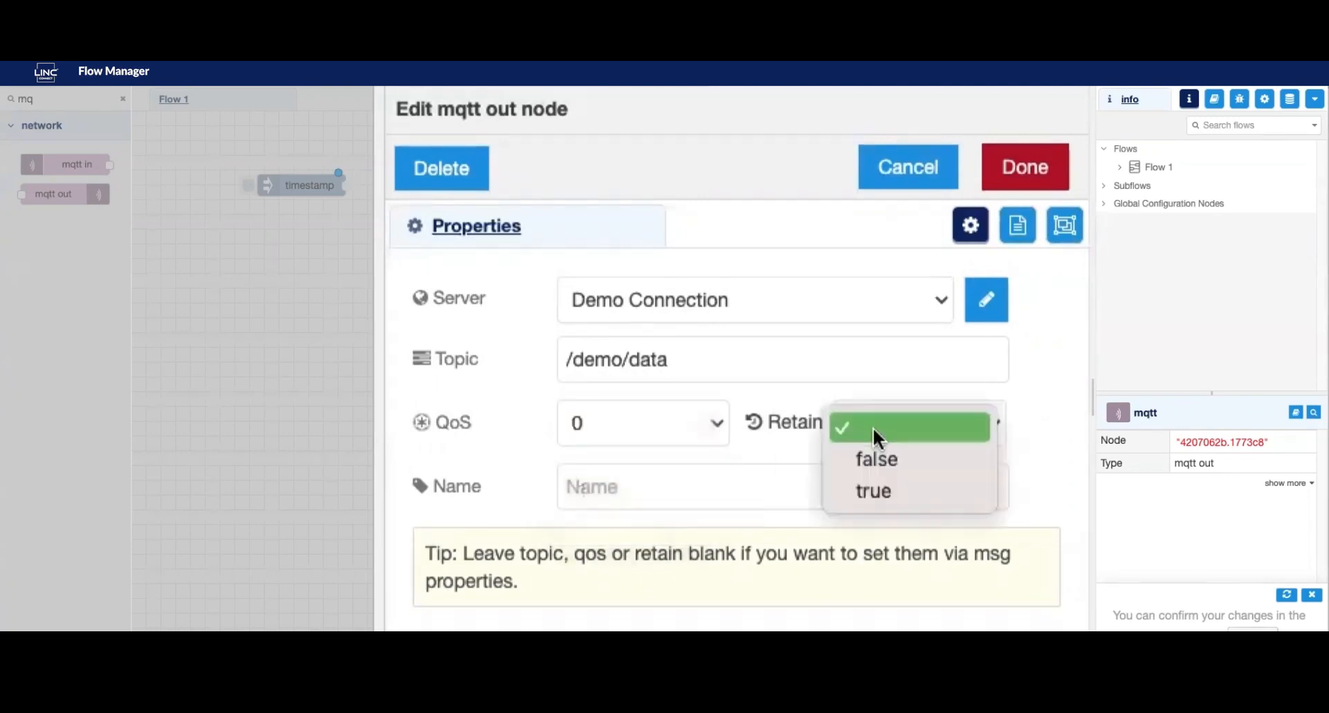
left_click(895, 459)
left_click(658, 487)
type("Demo Publish Packet")
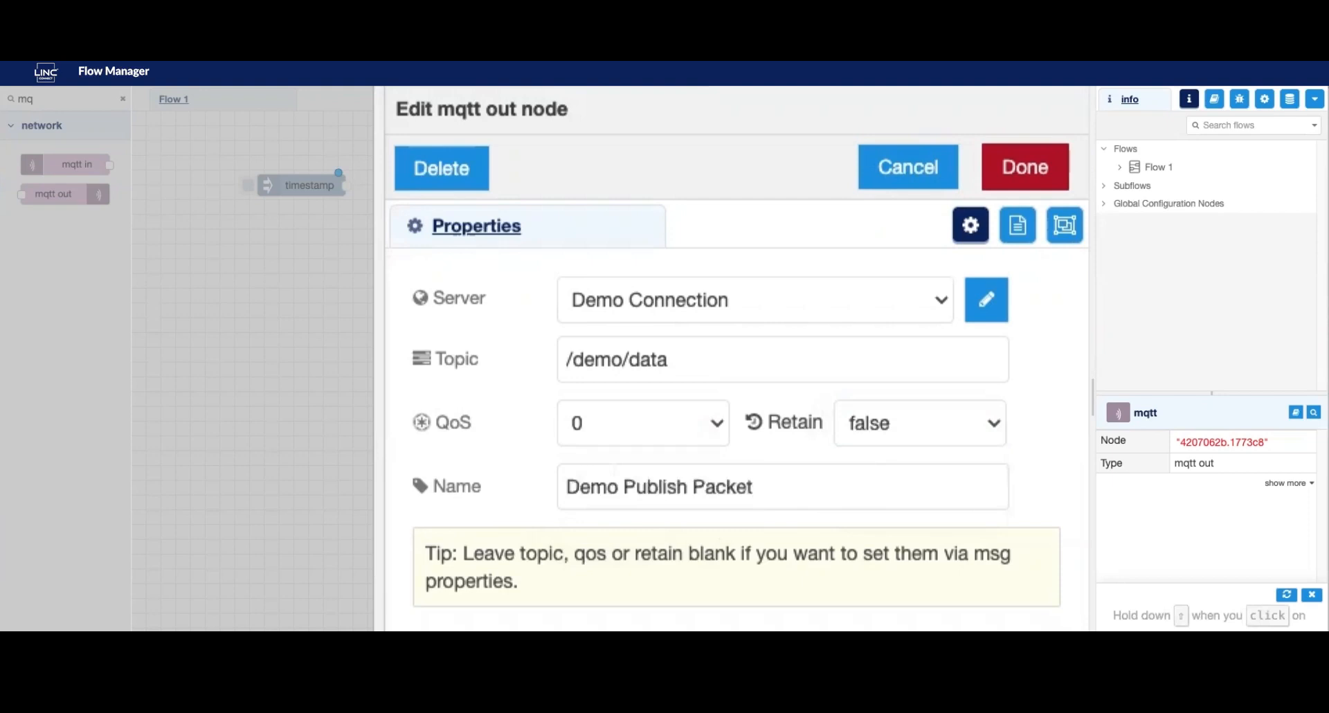
left_click(990, 169)
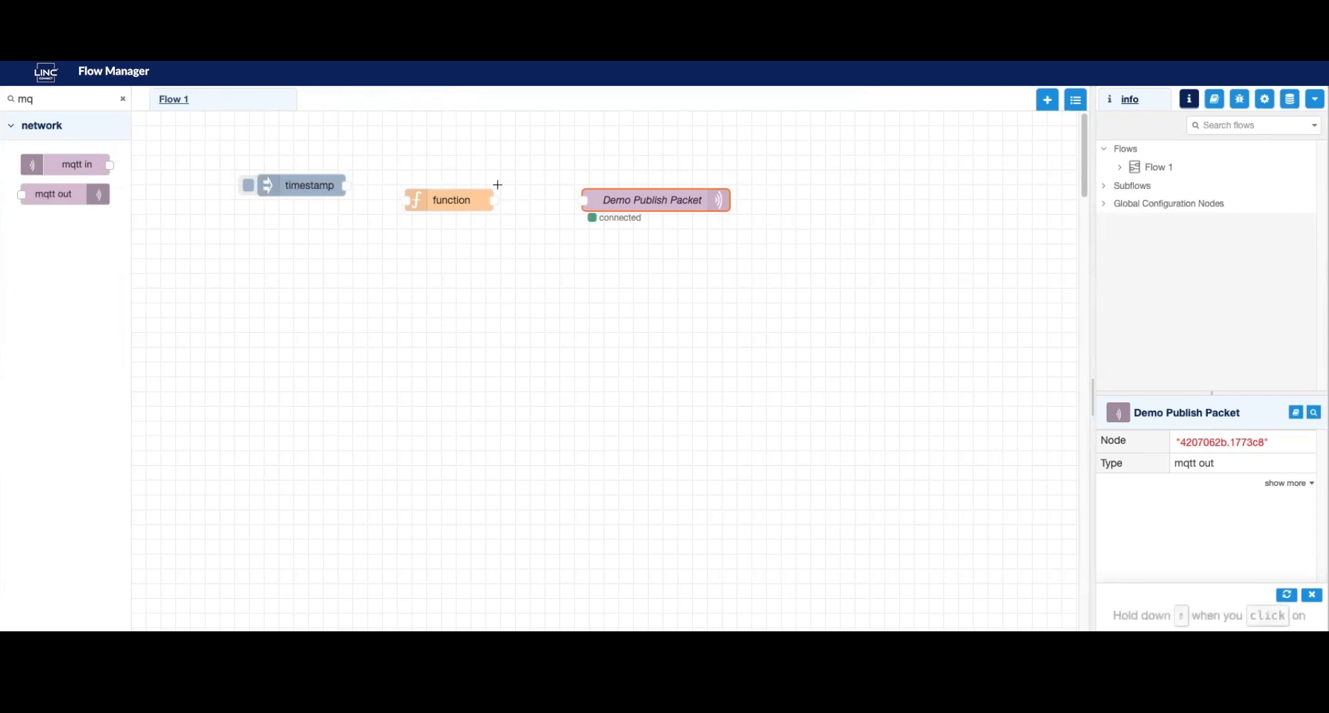
Name the function node Dummy Device and begin its code with an empty msg.payload object
double_click(452, 202)
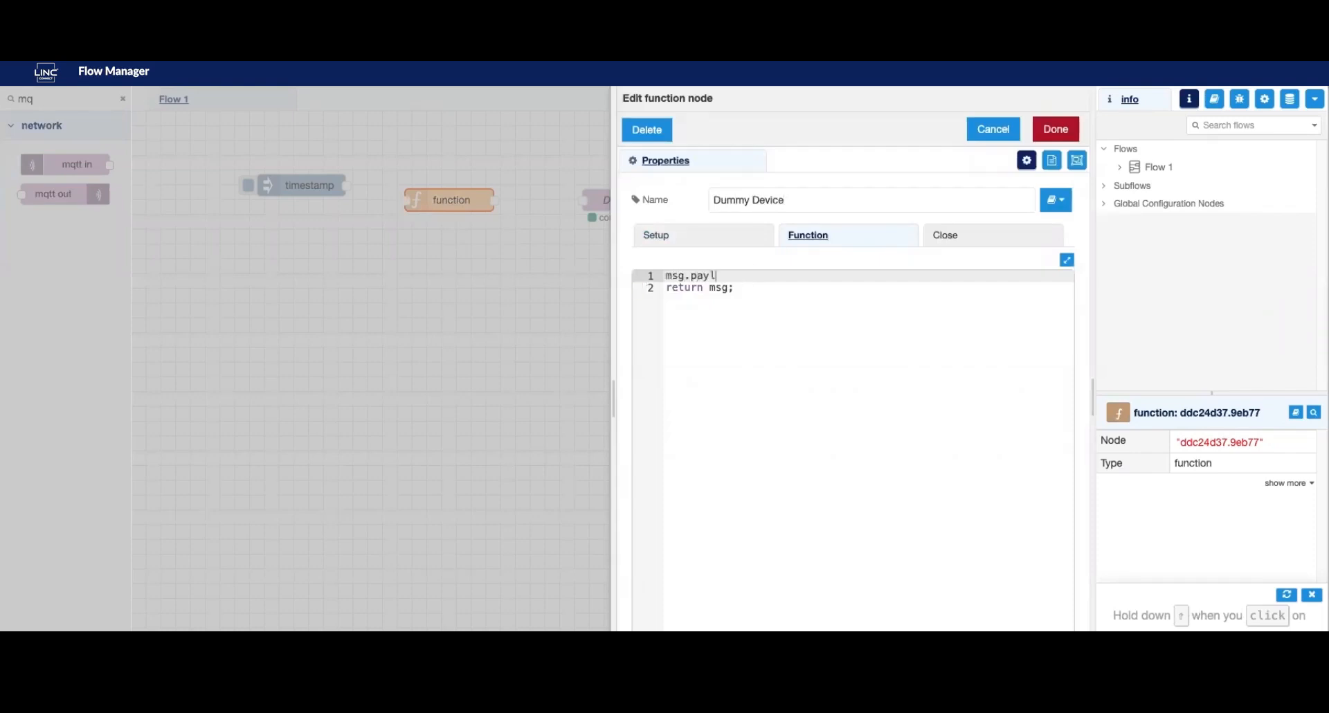
type("msg.payload=")
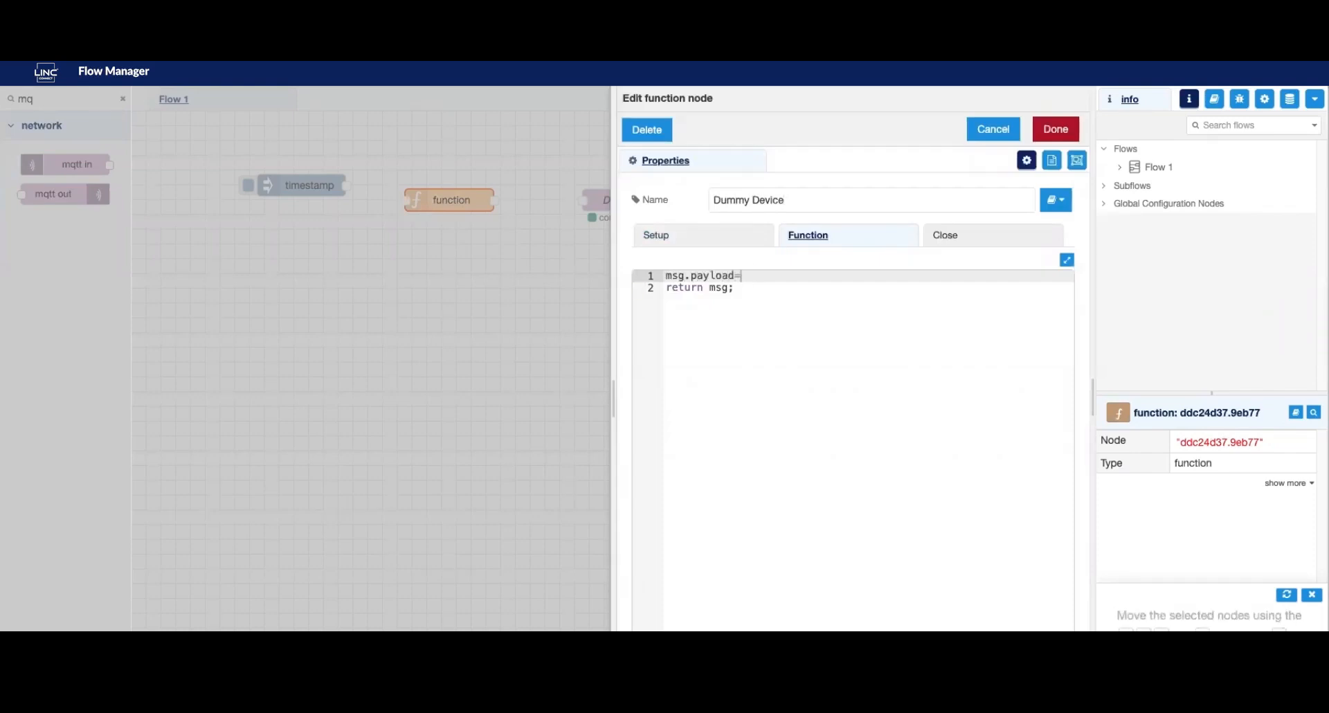
type("{")
key("Return")
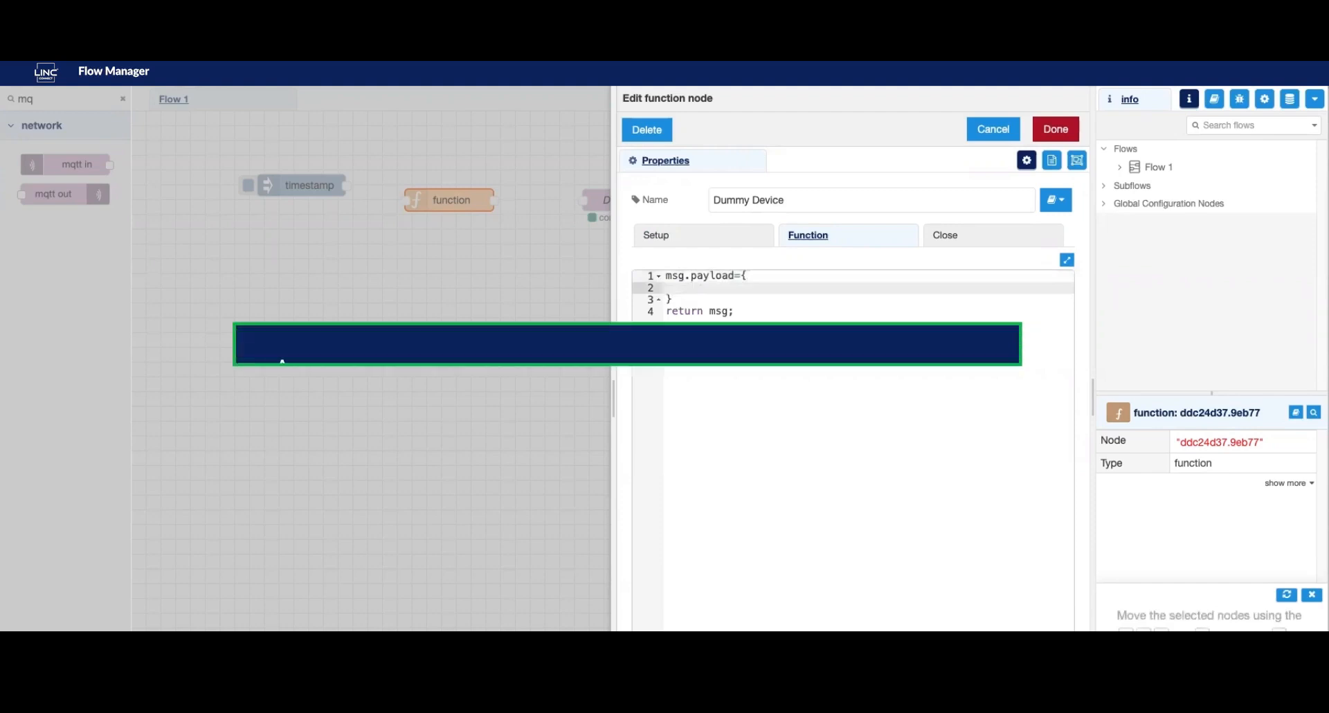
Add a "deviceID" entry with the value "DEV123" inside the msg.payload object
left_click_drag(666, 275, 672, 299)
left_click(666, 275)
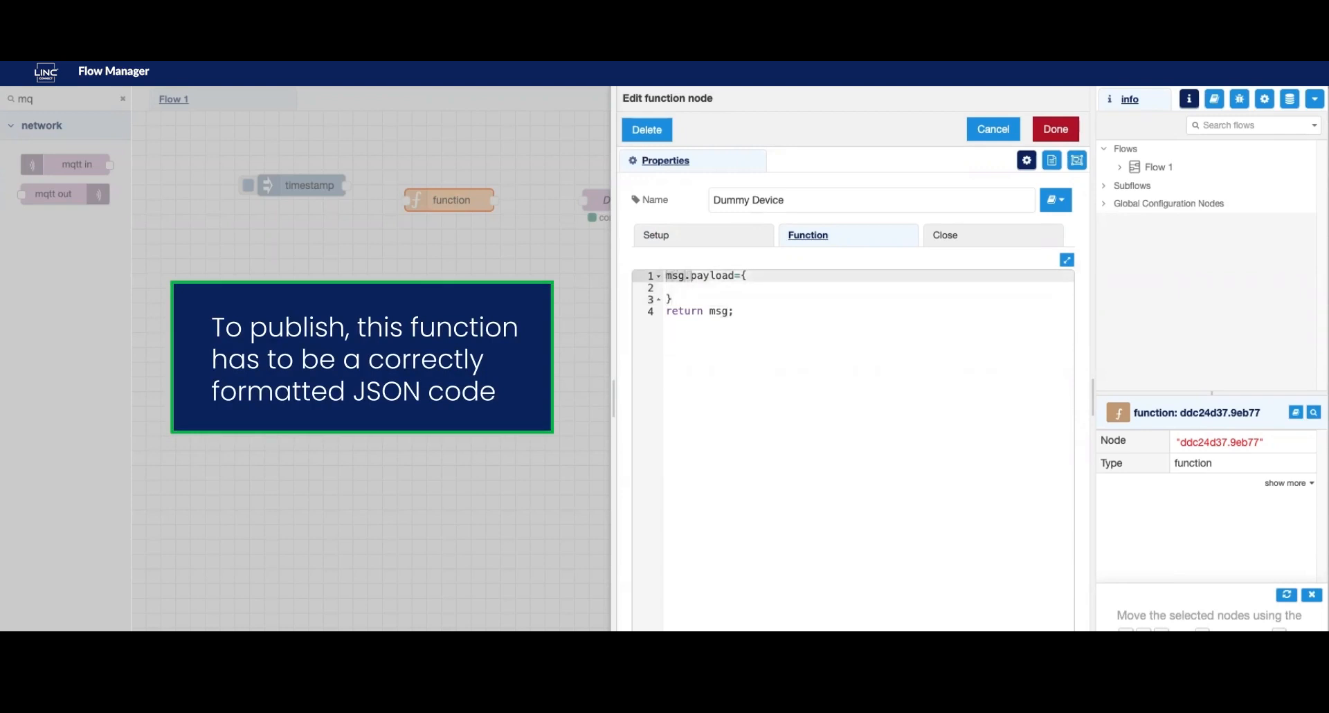
left_click(699, 287)
type("\"")
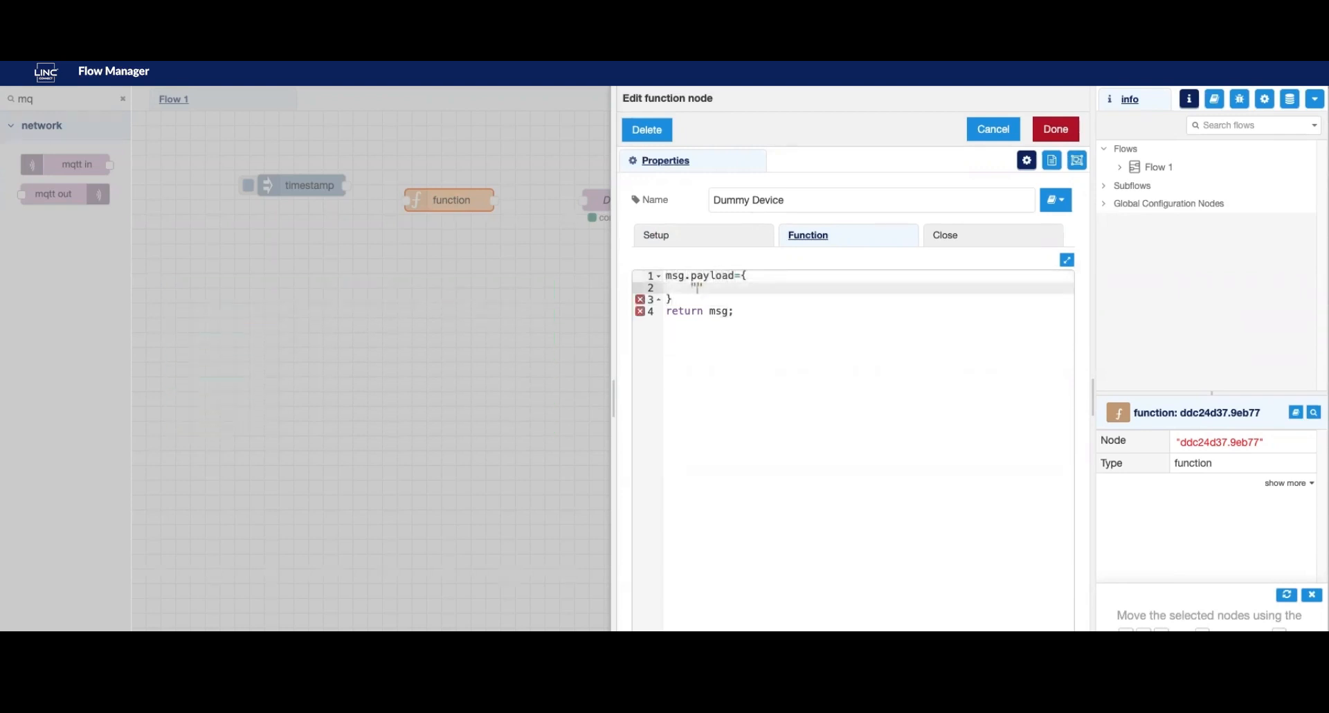
type("deviceID")
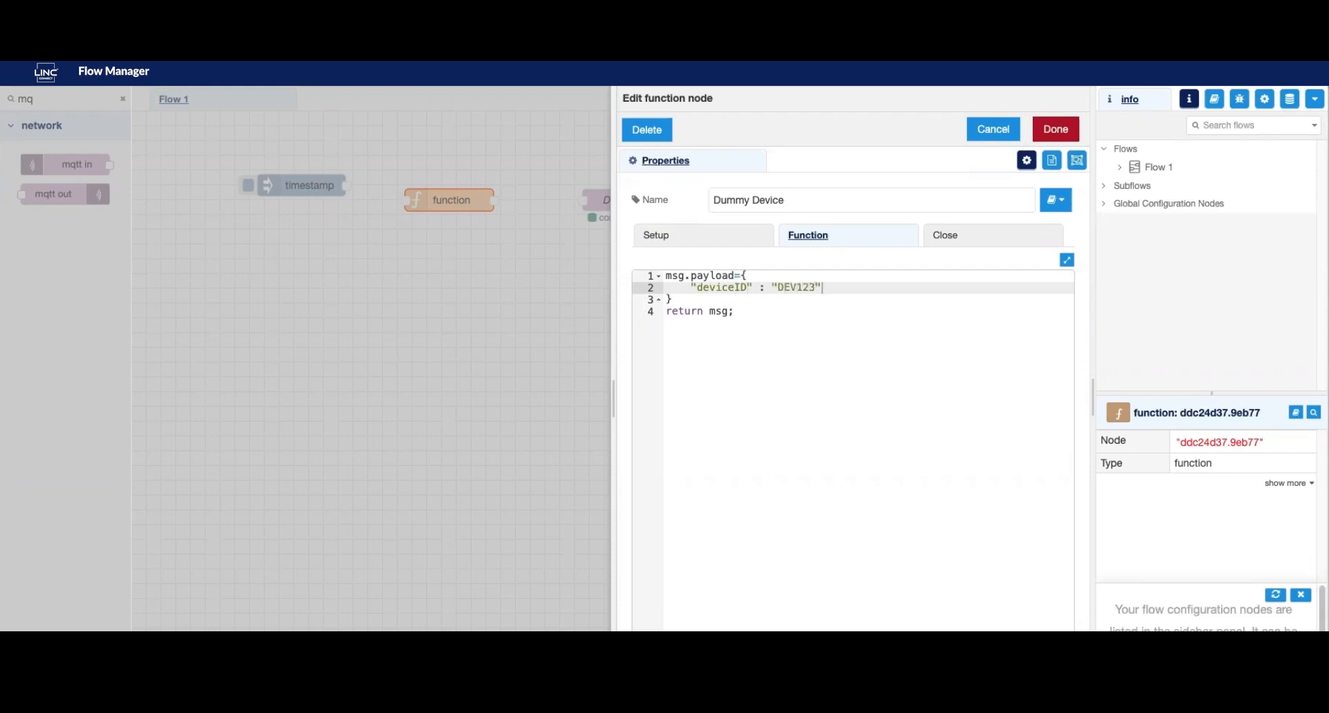
Add a "temp" entry with the value 29 below the deviceID entry in the msg.payload object
type(",")
key("Return")
type("\"\"")
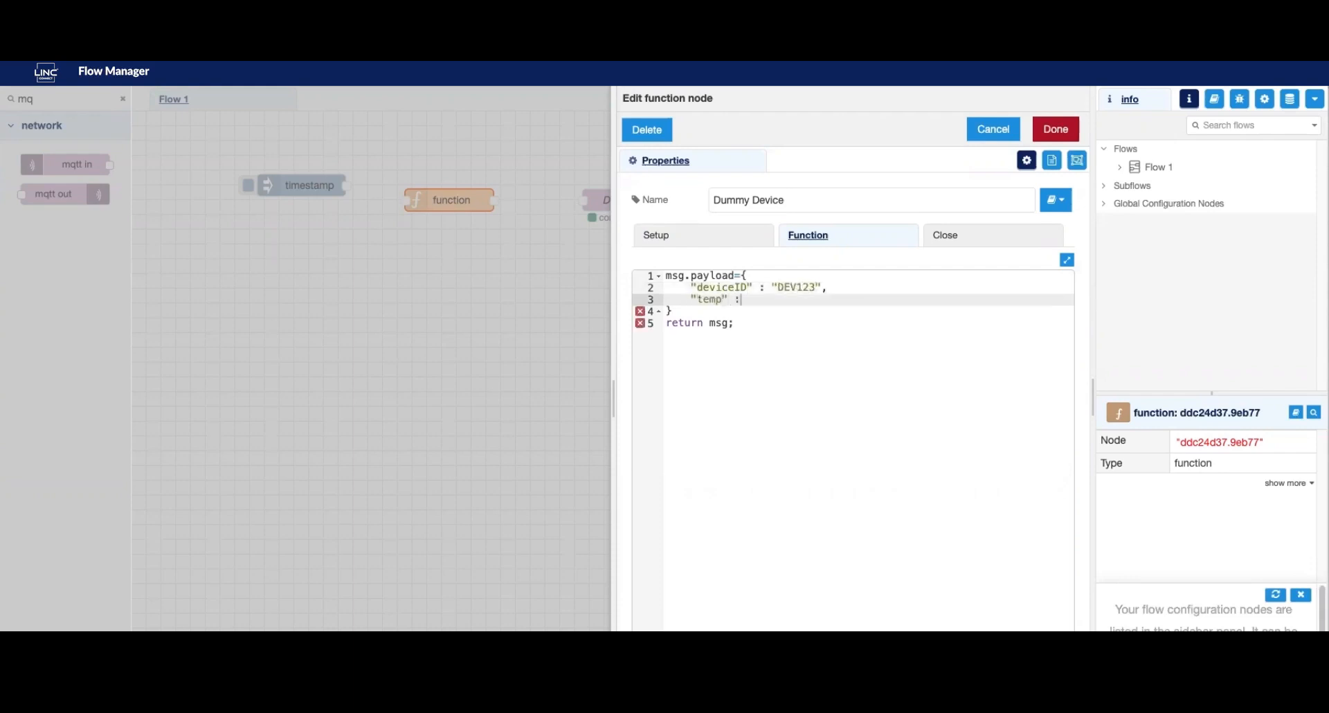
Add a "timestamp" entry with the value new Date().getTime() to msg.payload and save the Dummy Device function node
key("Return")
type("\"")
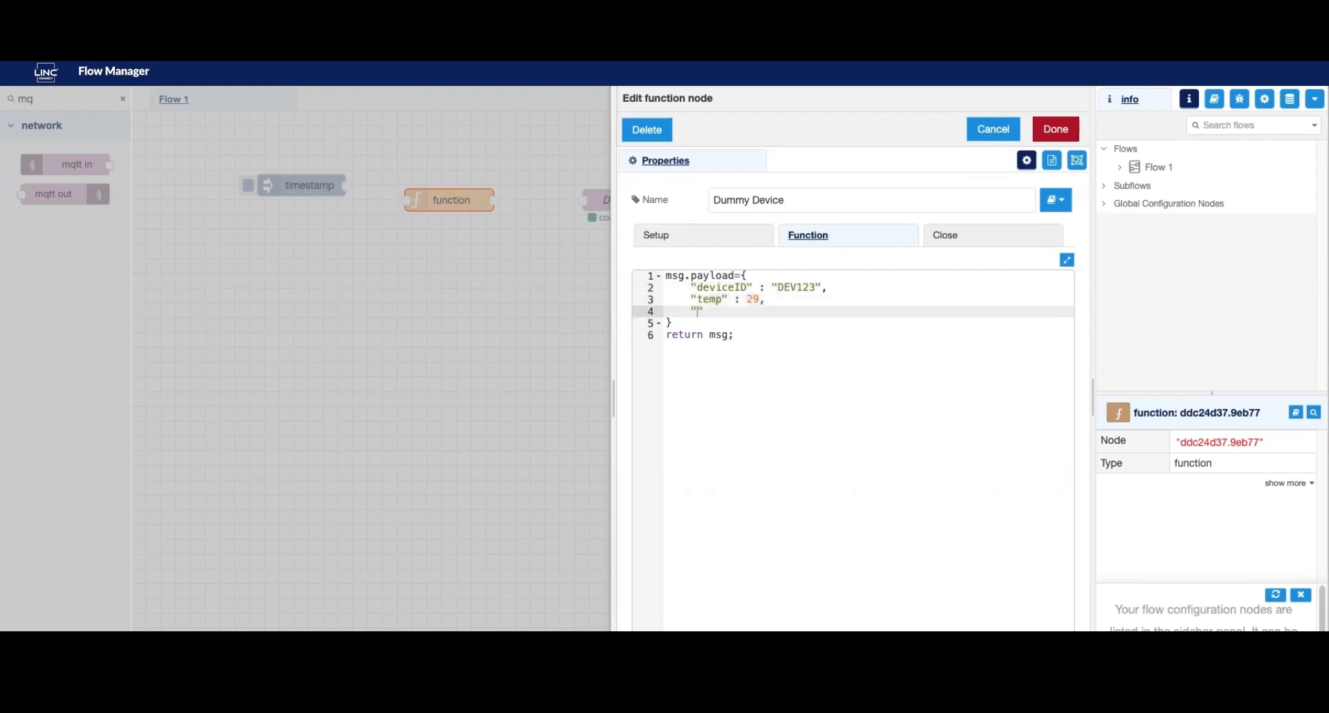
type("timestamp\"")
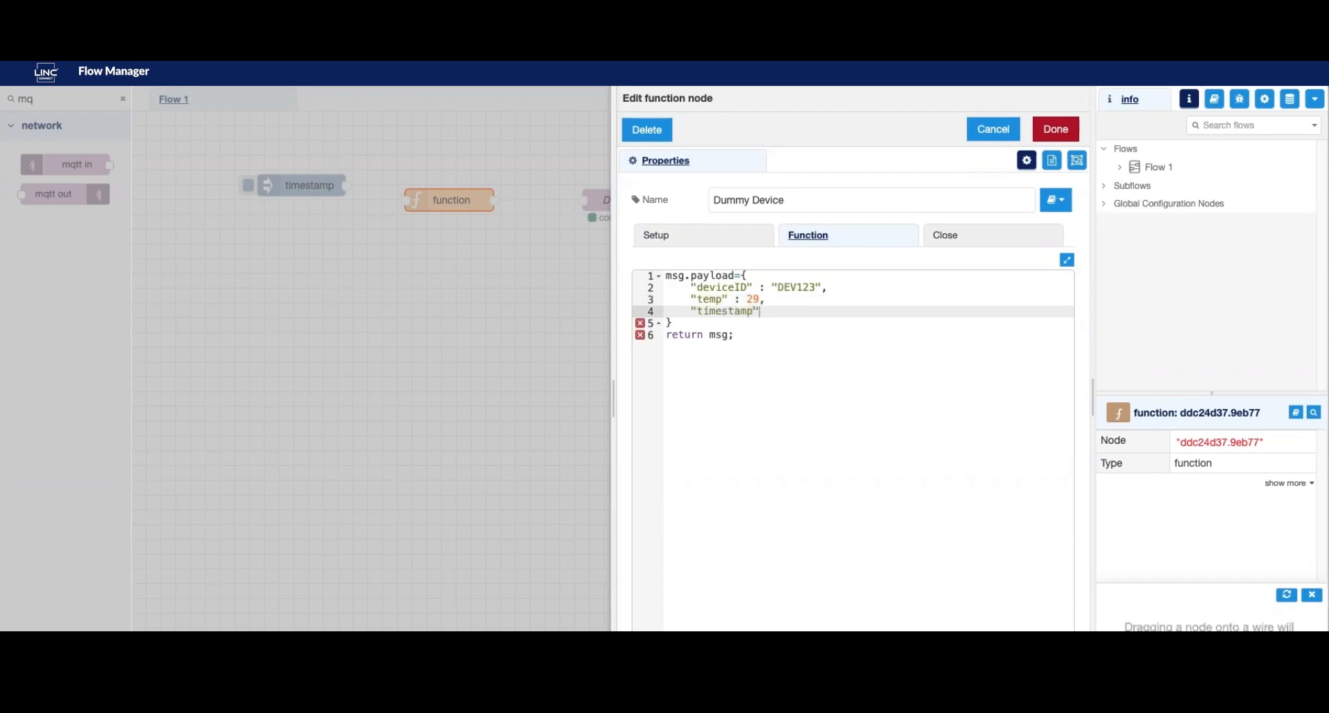
type(" : new Date().getTime(")
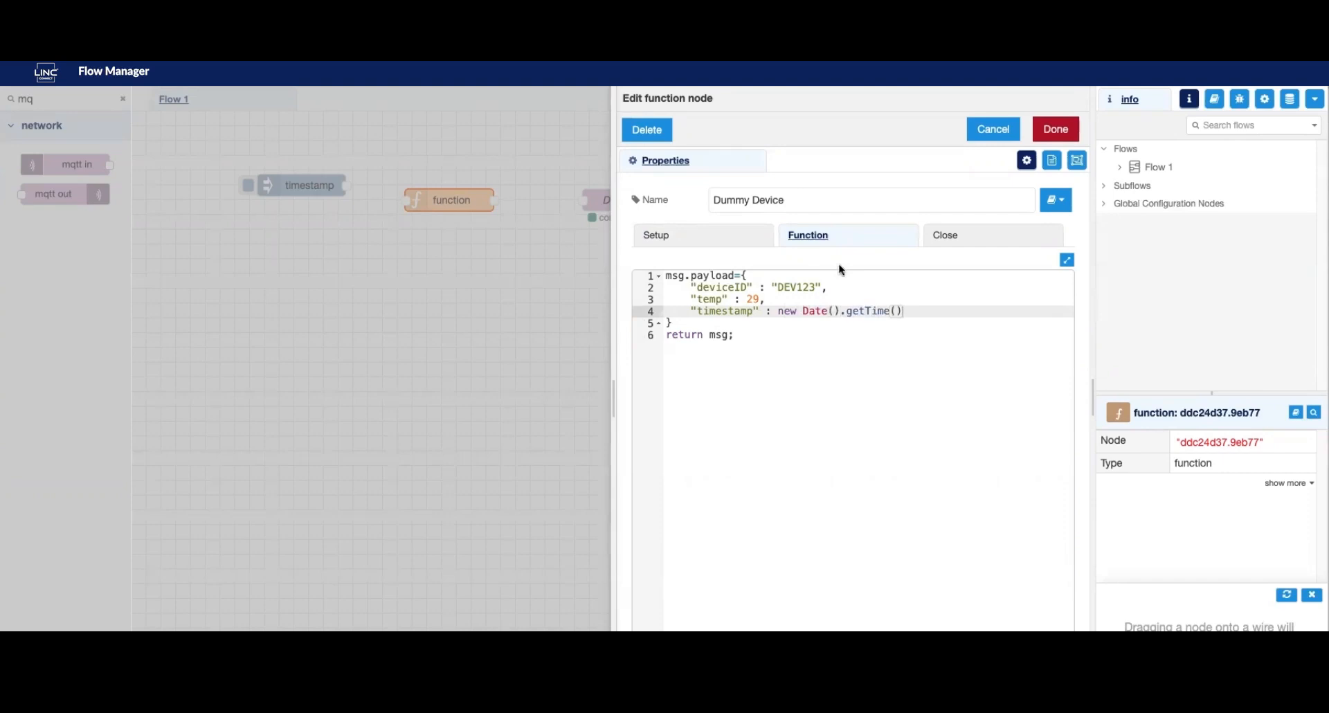
left_click(1056, 130)
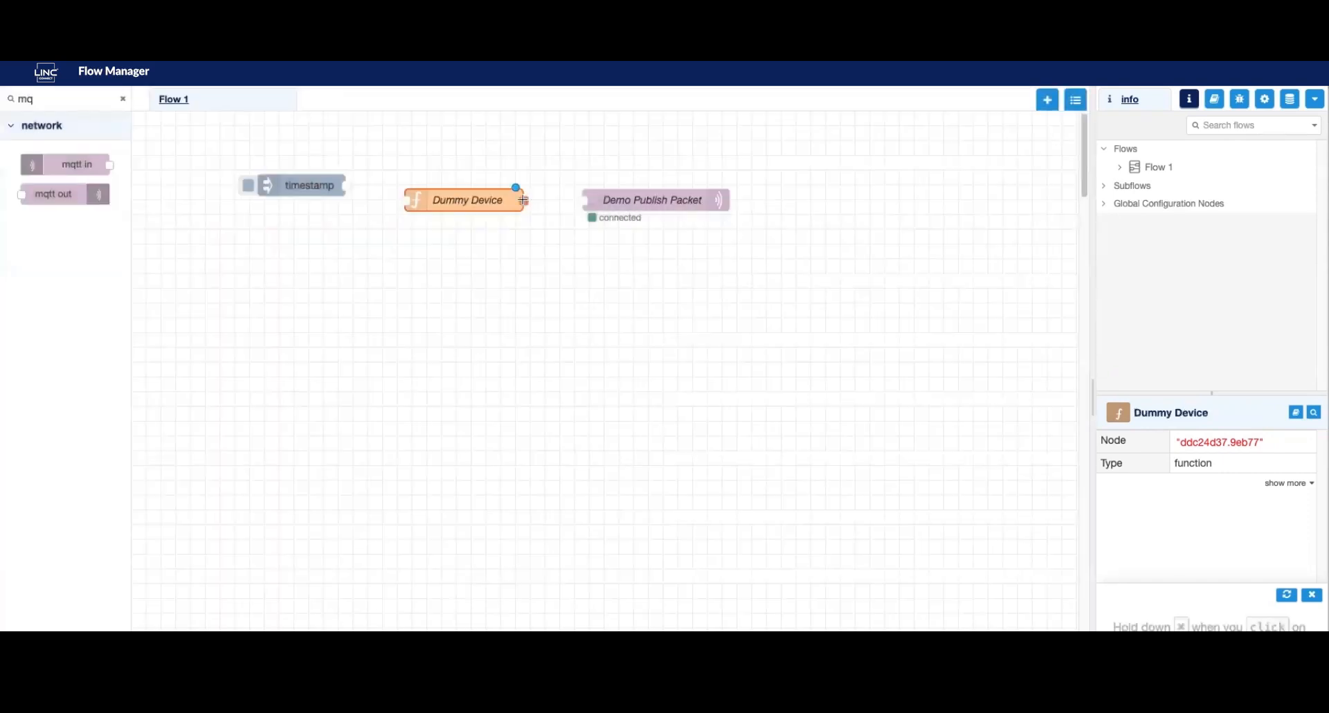
Wire the timestamp, Dummy Device and Demo Publish Packet nodes in sequence, with the timestamp node set to repeat at a 5-second interval
left_click_drag(571, 197, 585, 200)
double_click(319, 184)
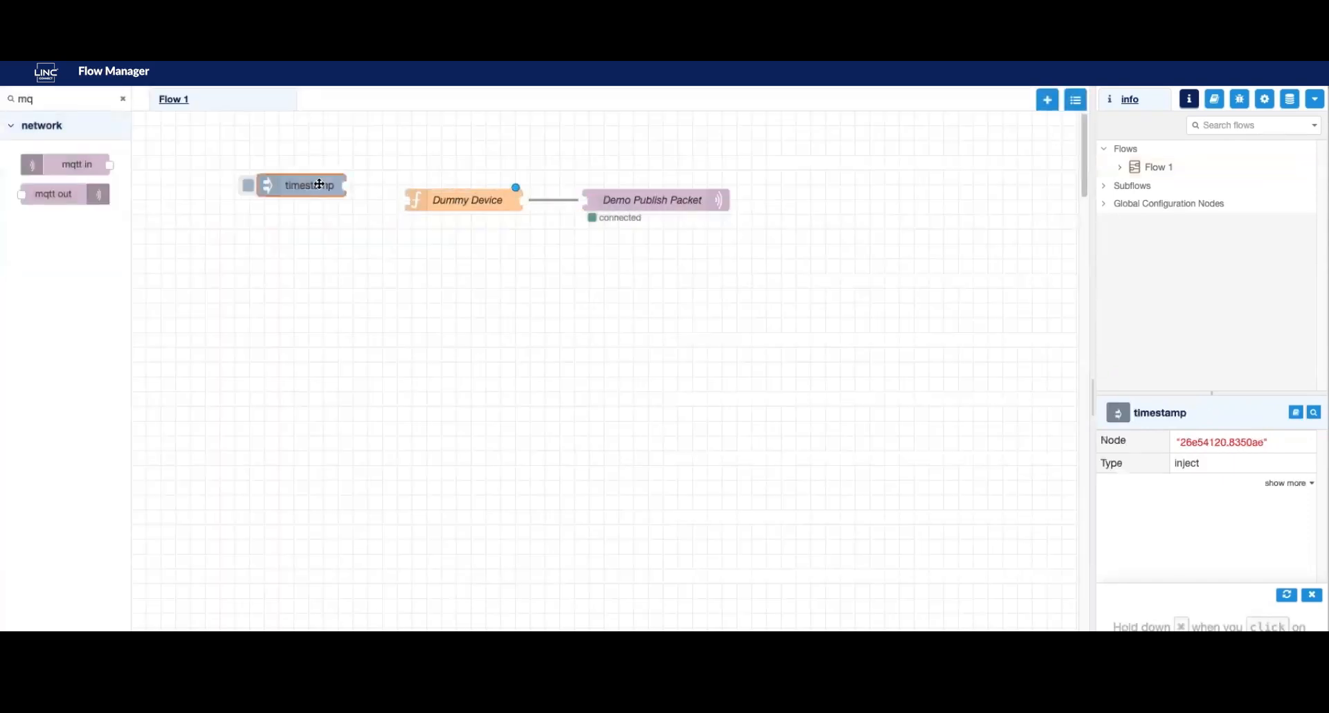
left_click(719, 626)
left_click(719, 645)
left_click(767, 621)
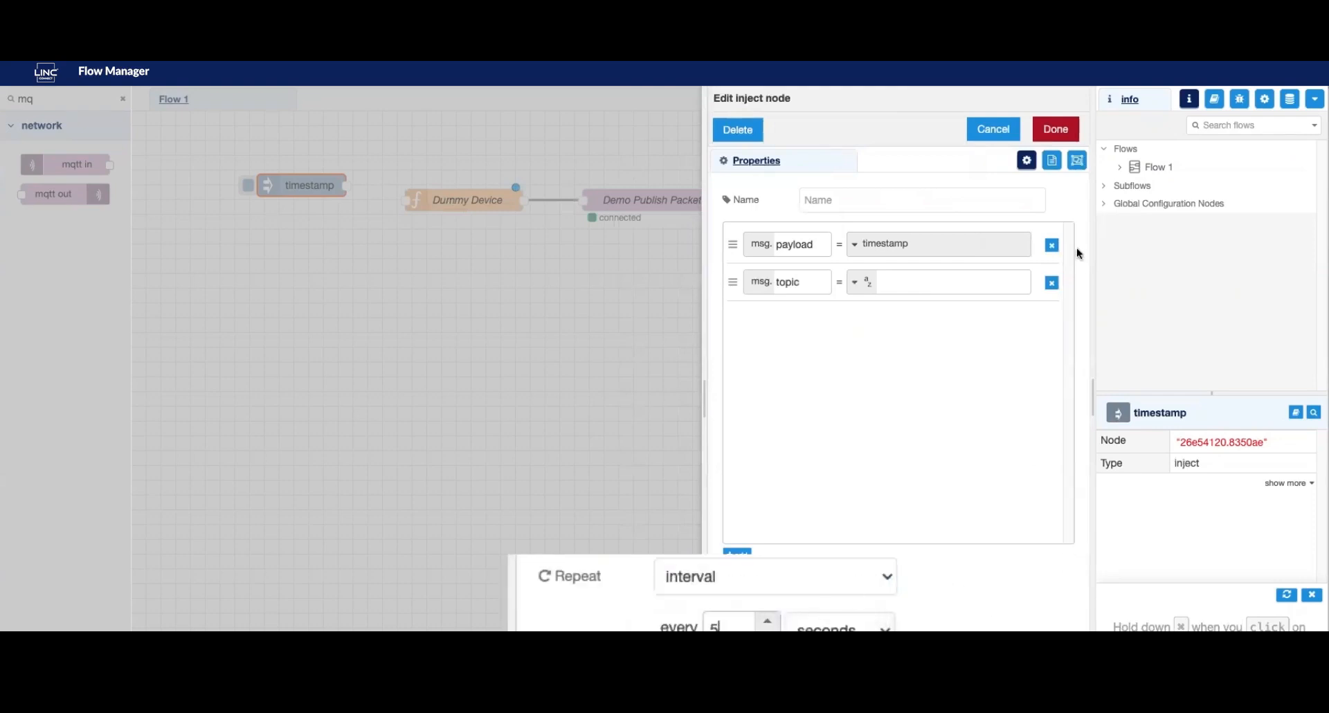
left_click(1055, 125)
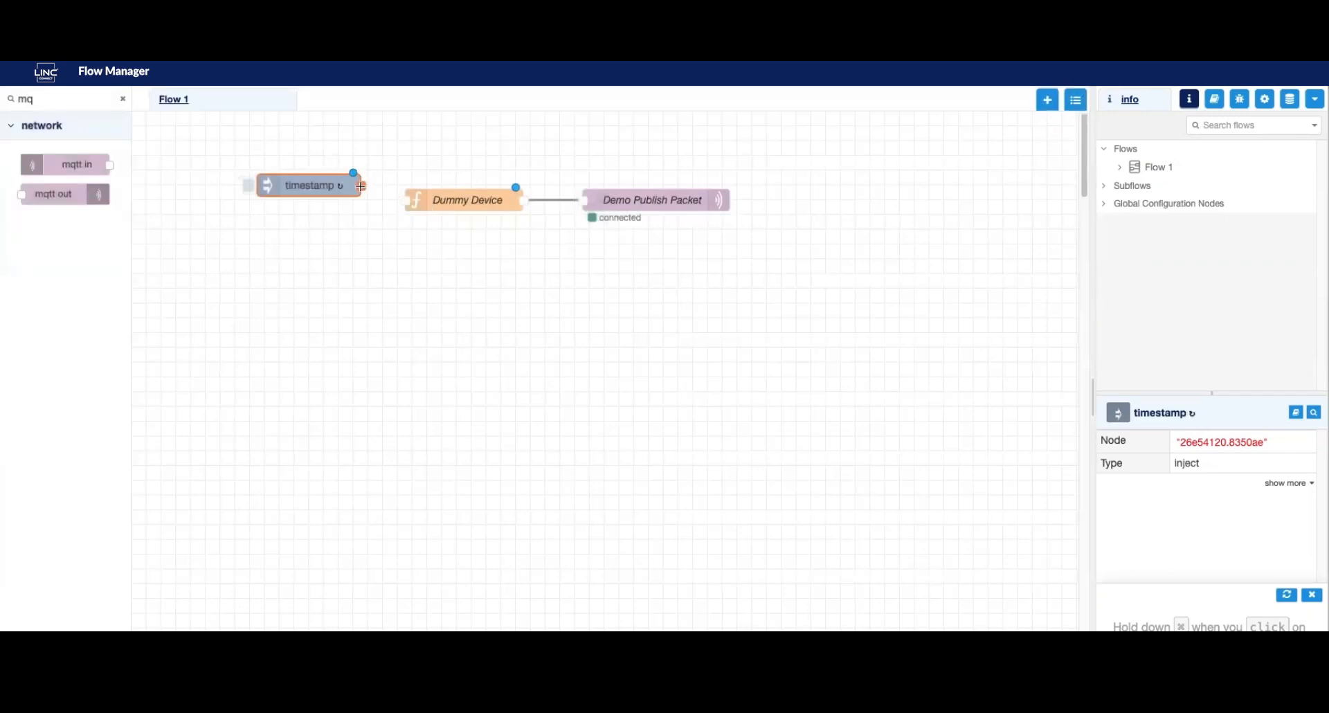
left_click(766, 261)
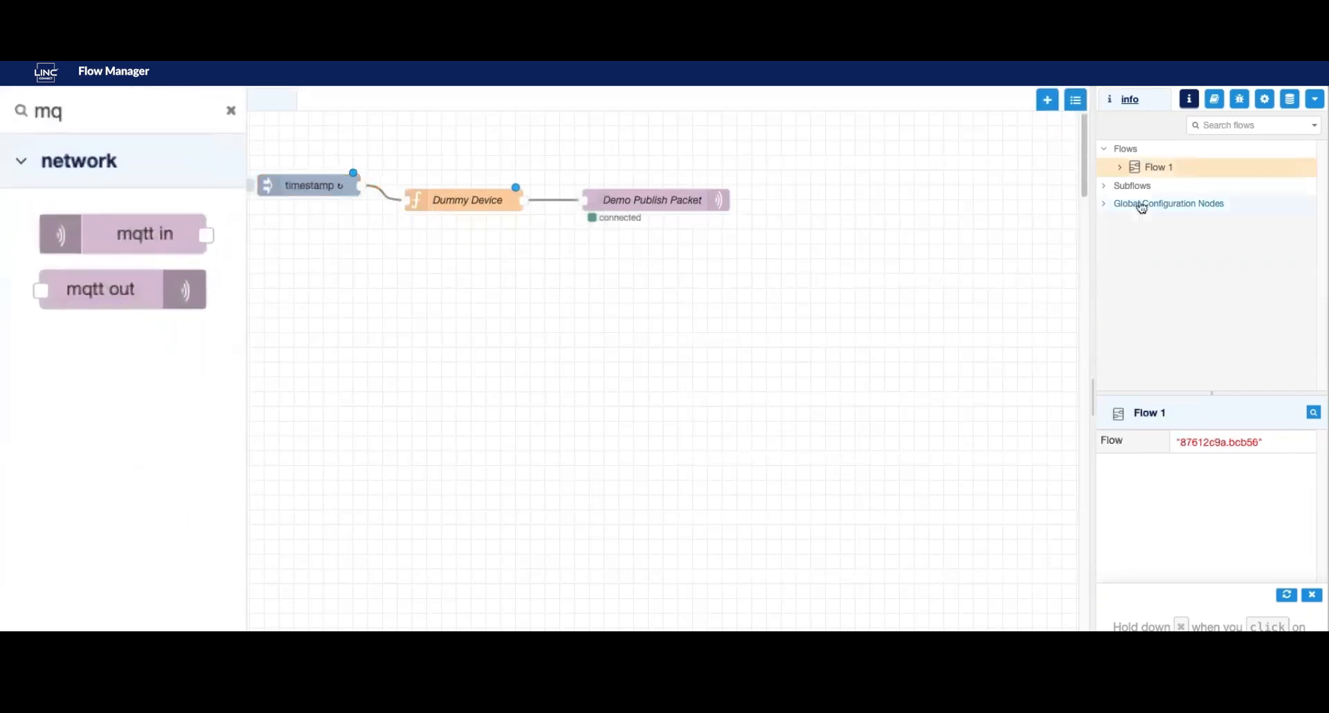
Add a debug node below Demo Publish Packet, fed by the Dummy Device output, and deploy the flow
double_click(114, 118)
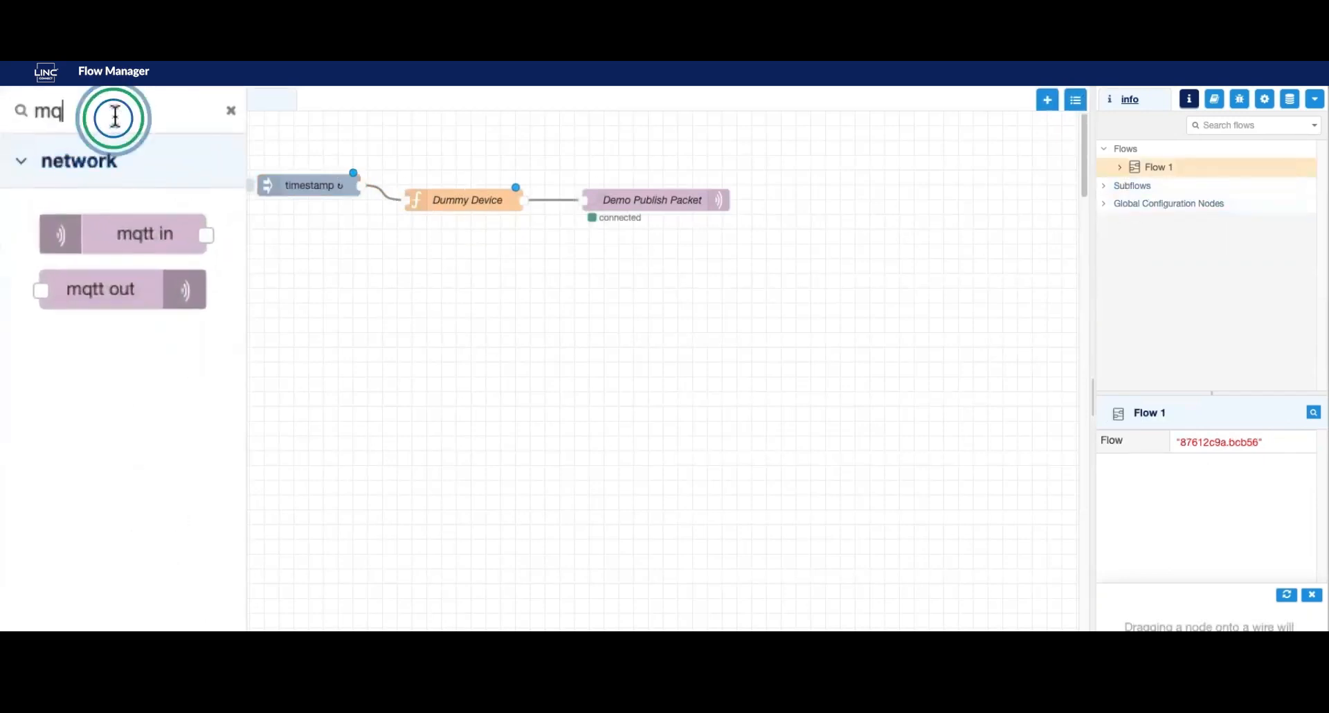
type("de")
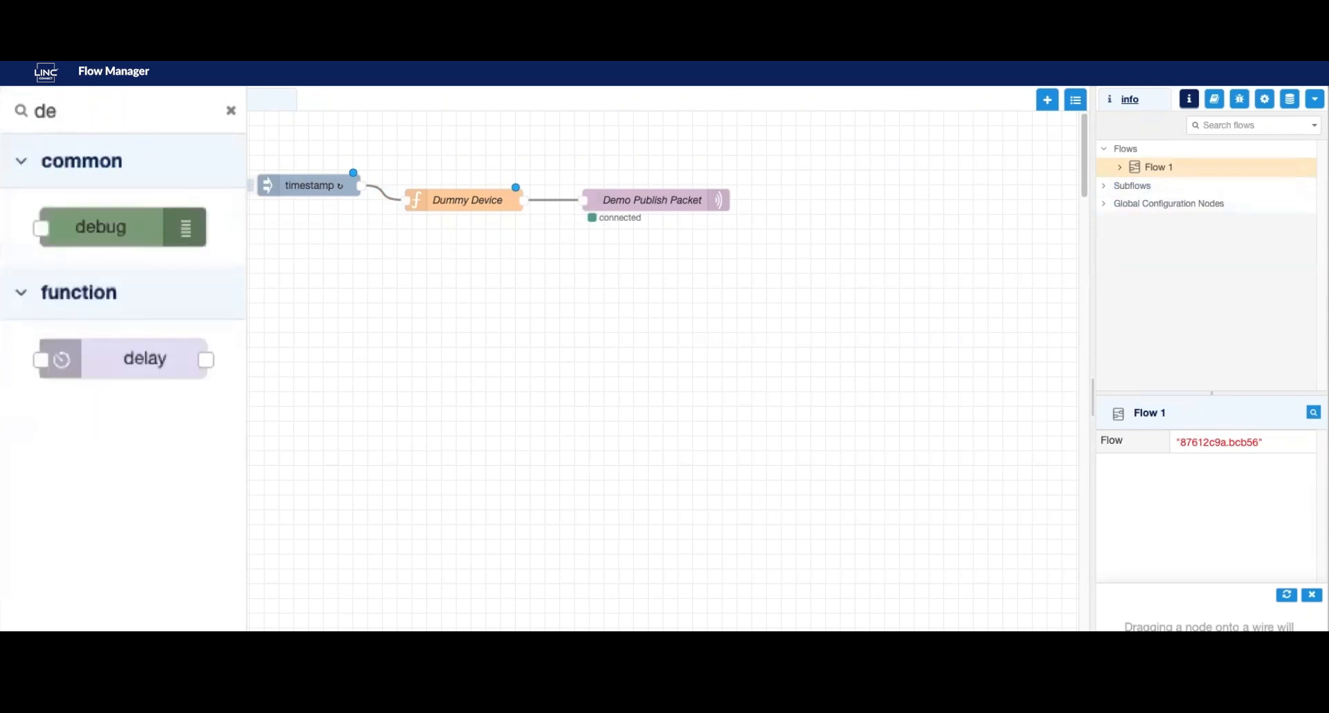
left_click_drag(92, 228, 826, 244)
left_click_drag(525, 200, 690, 294)
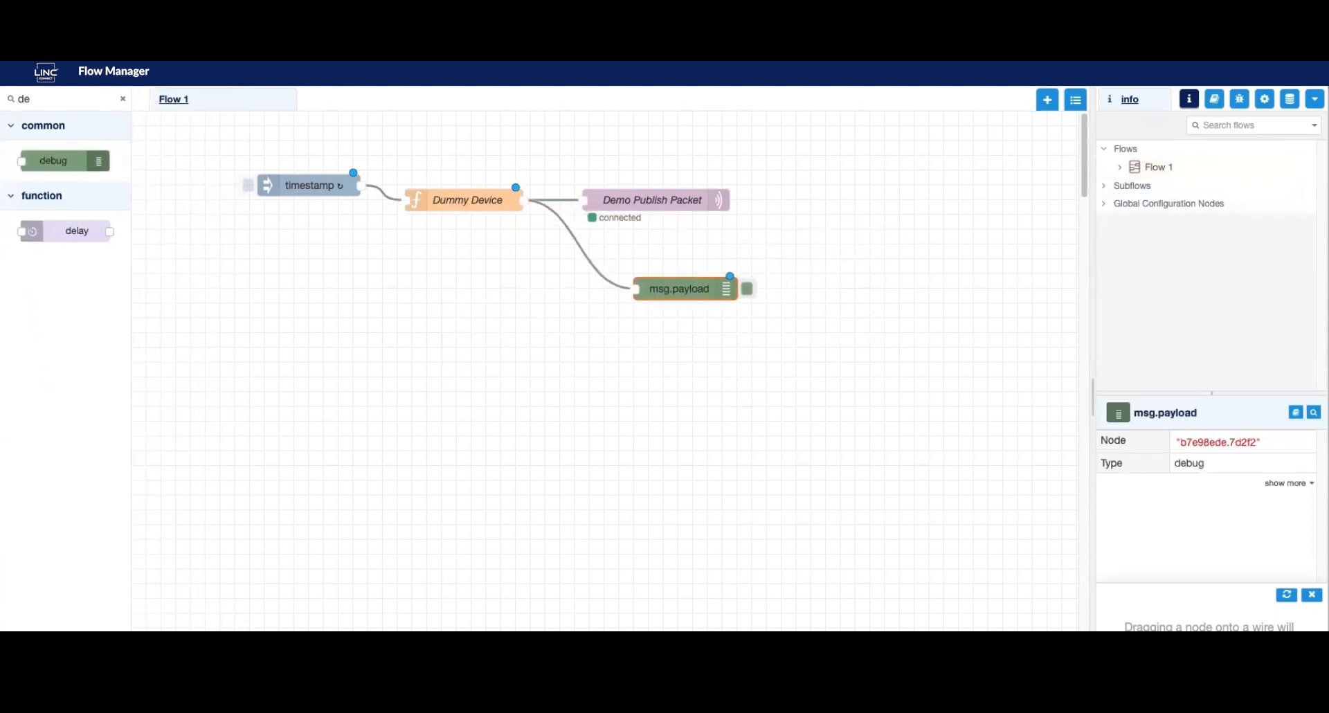
left_click(1192, 75)
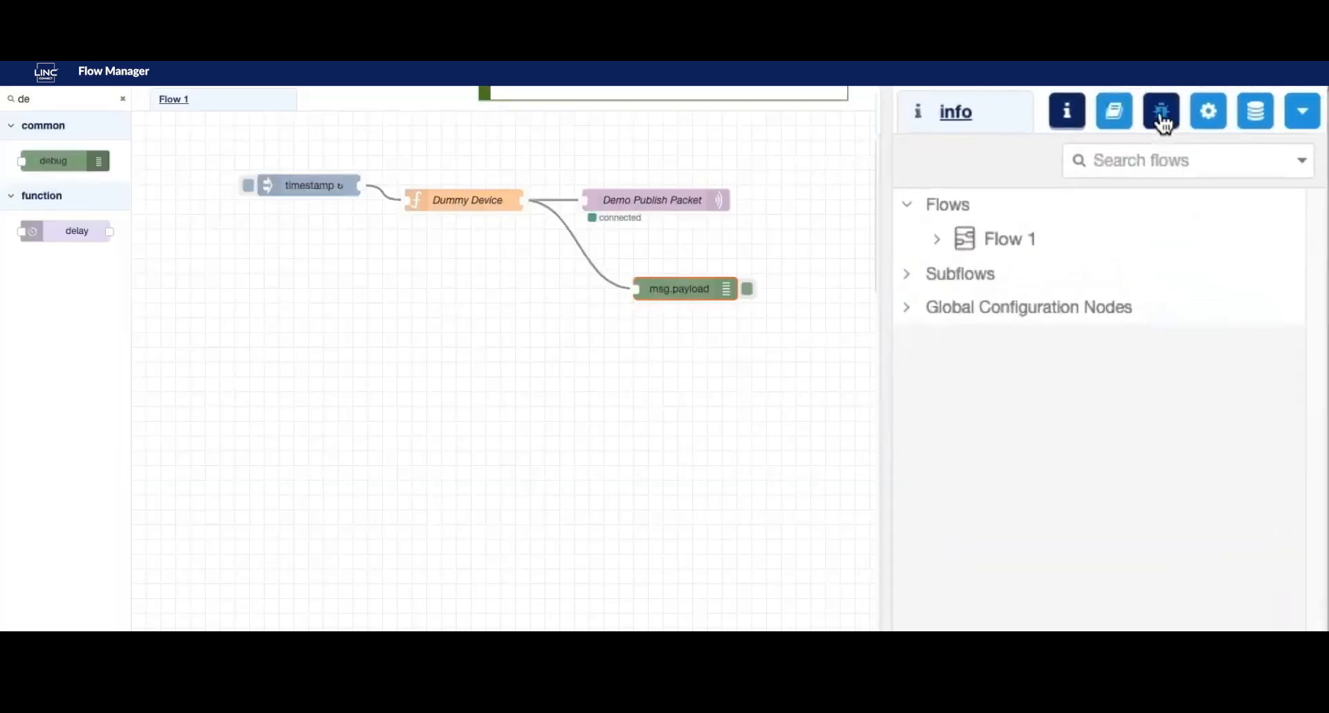
Examine the deviceID, temp and timestamp fields of individual payload messages in the debug output
left_click(1163, 119)
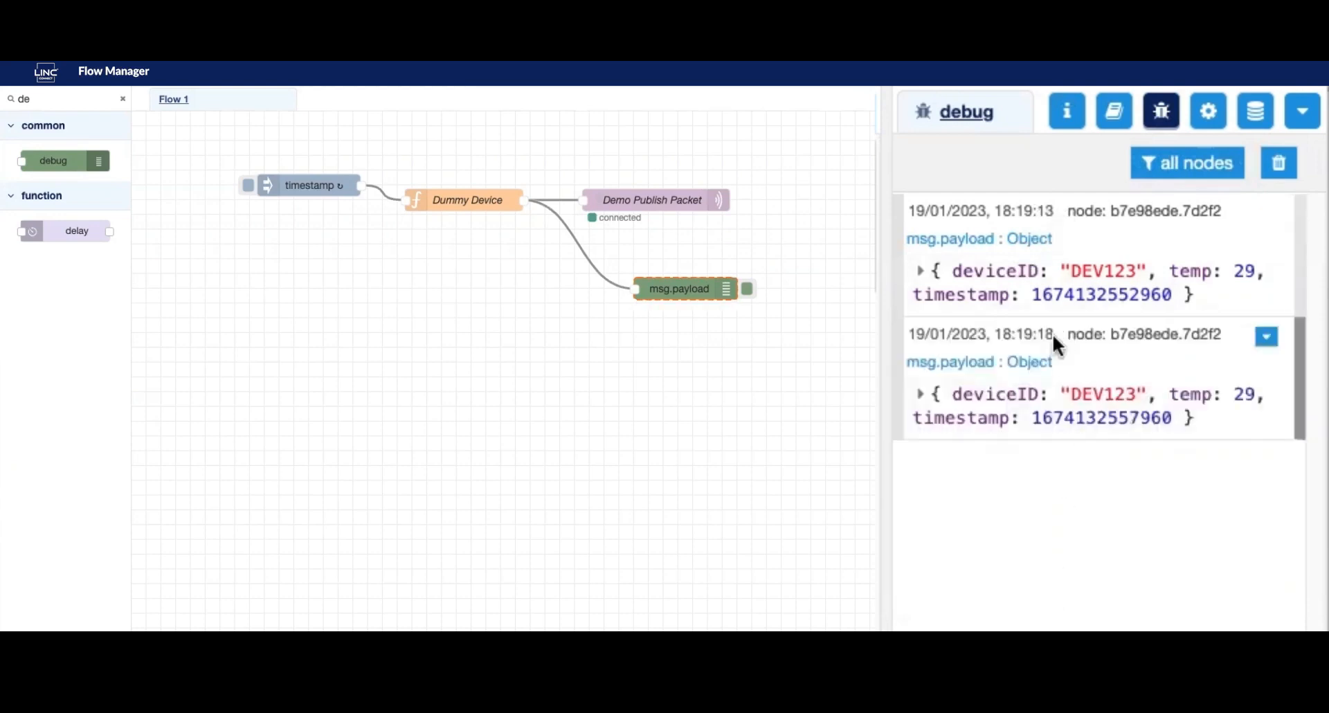
left_click(920, 393)
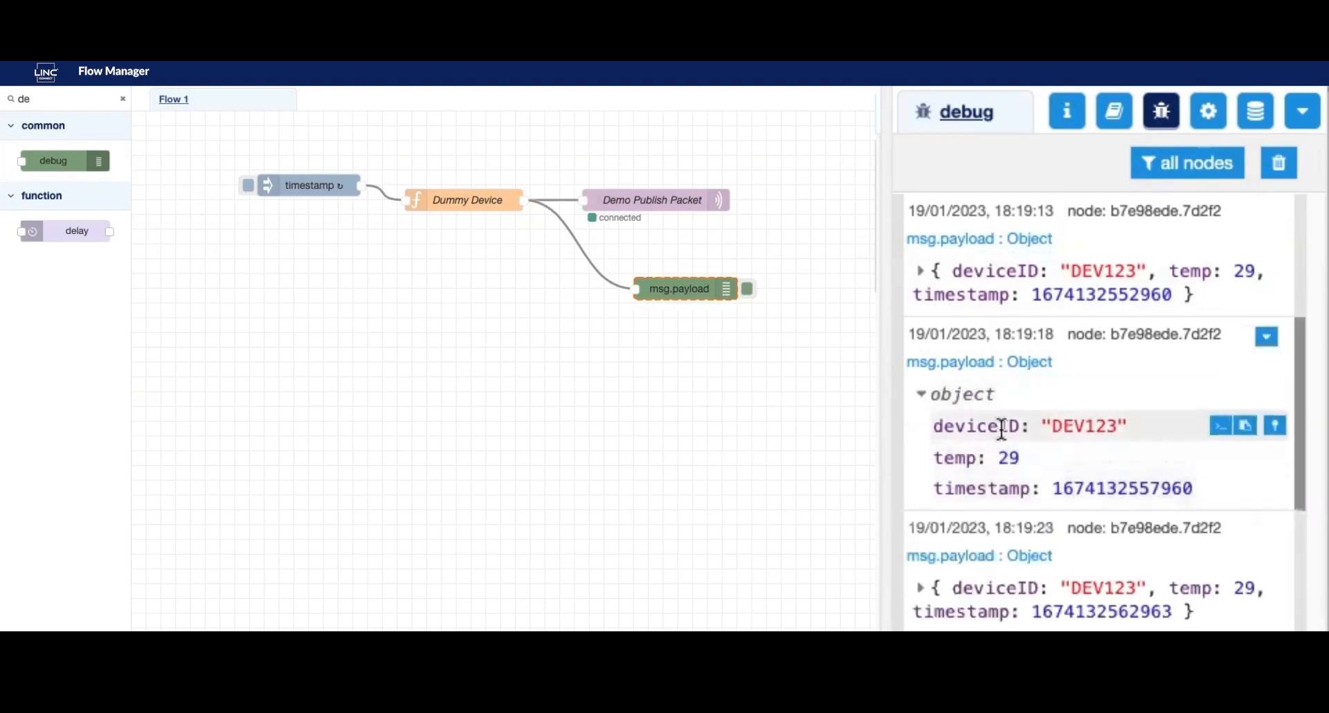
left_click(924, 395)
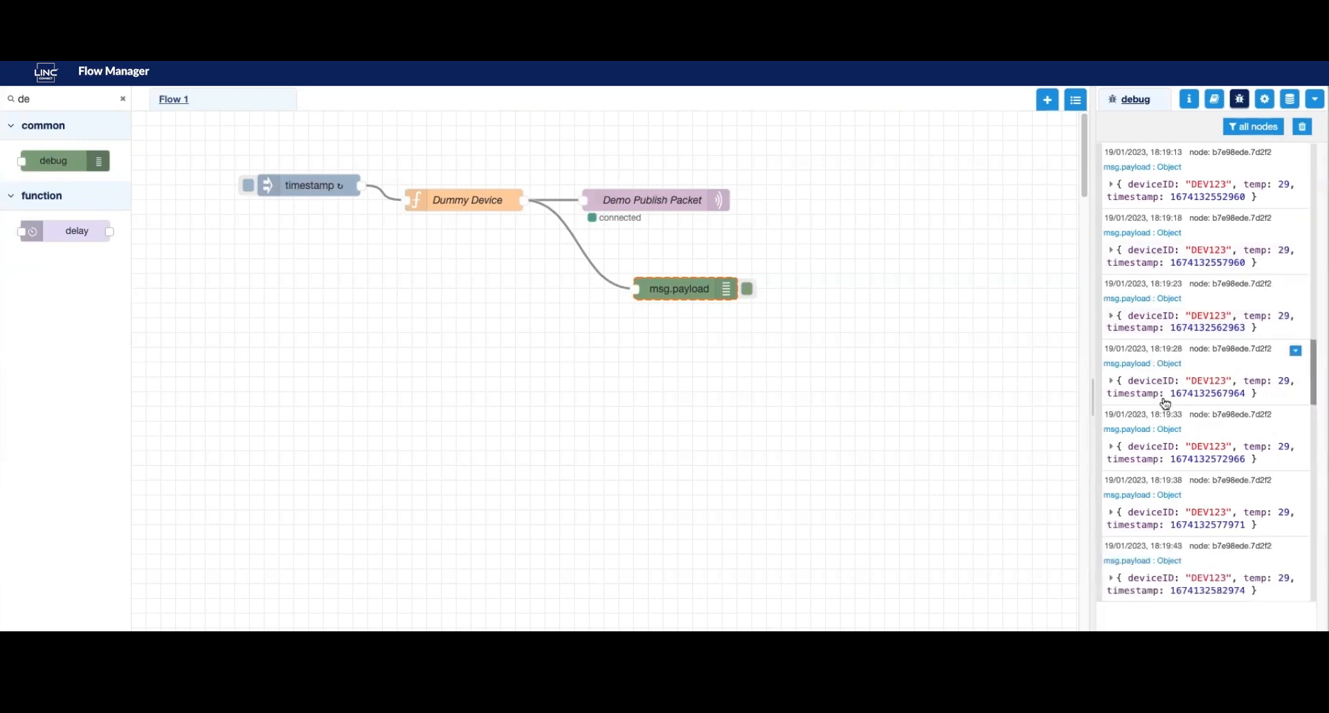
left_click(1111, 516)
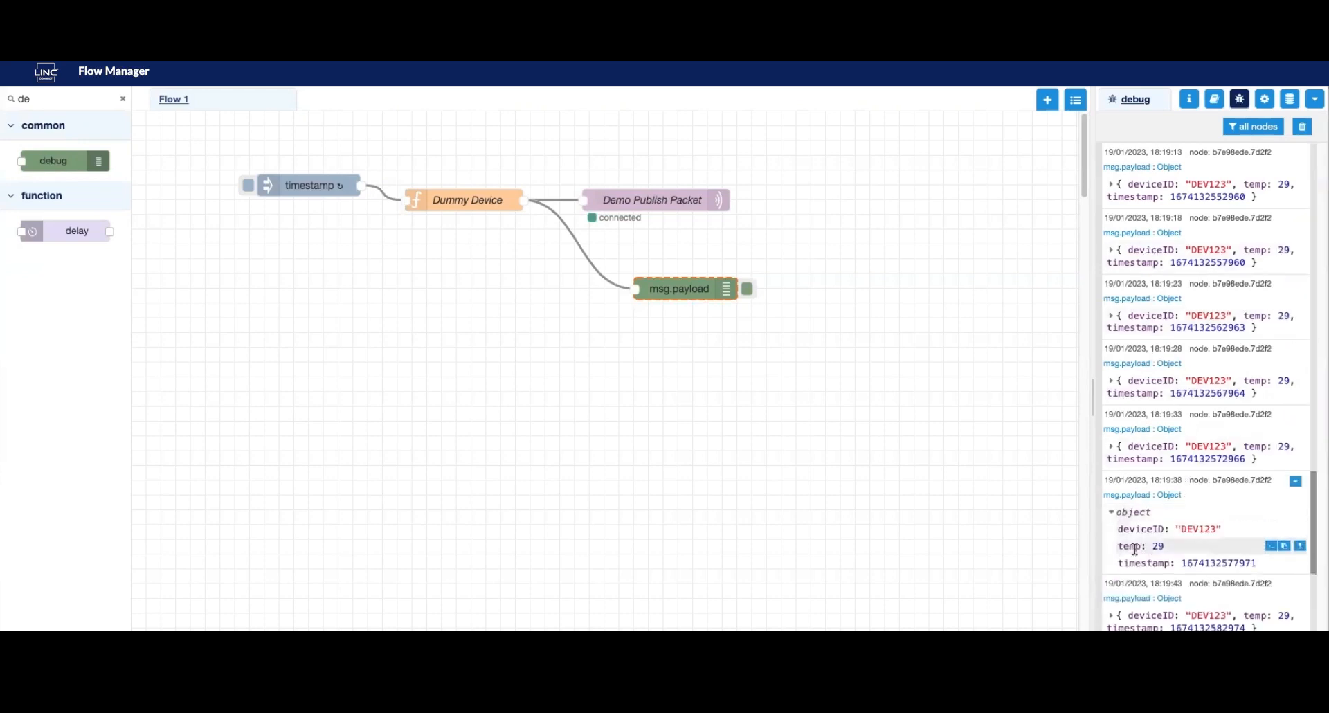
left_click(1111, 514)
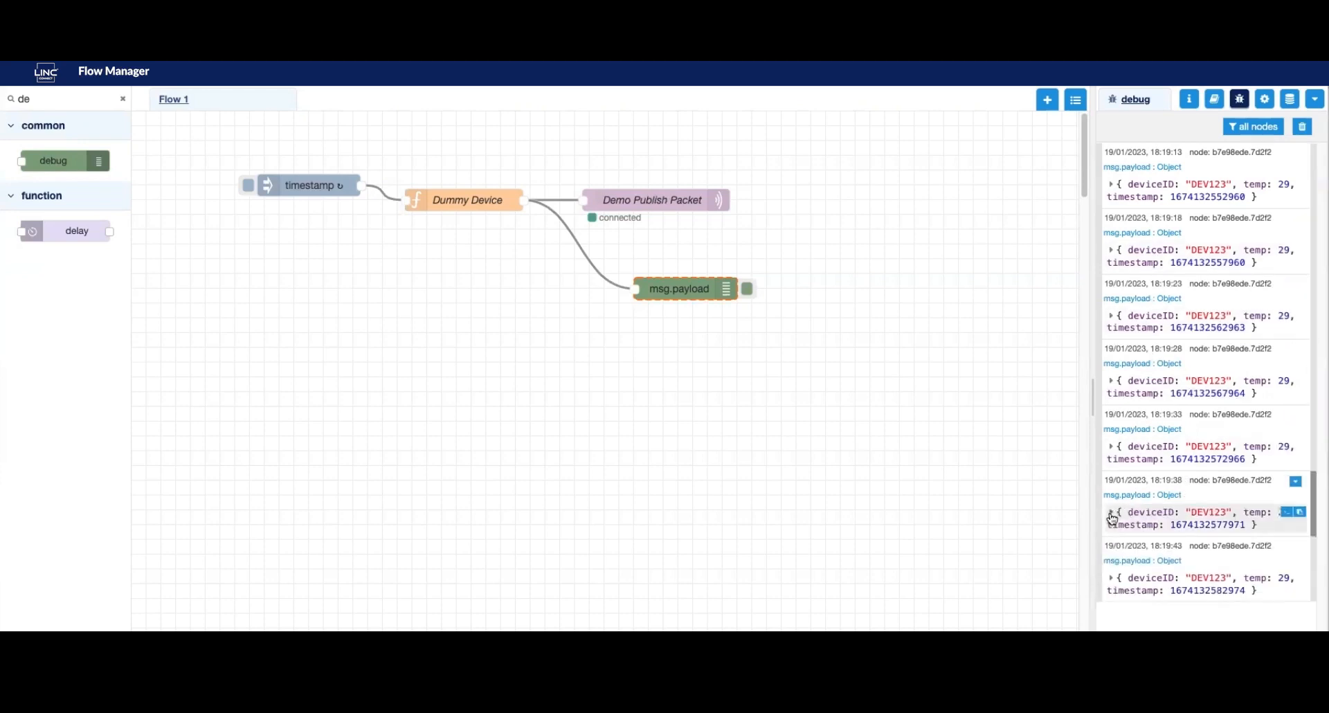